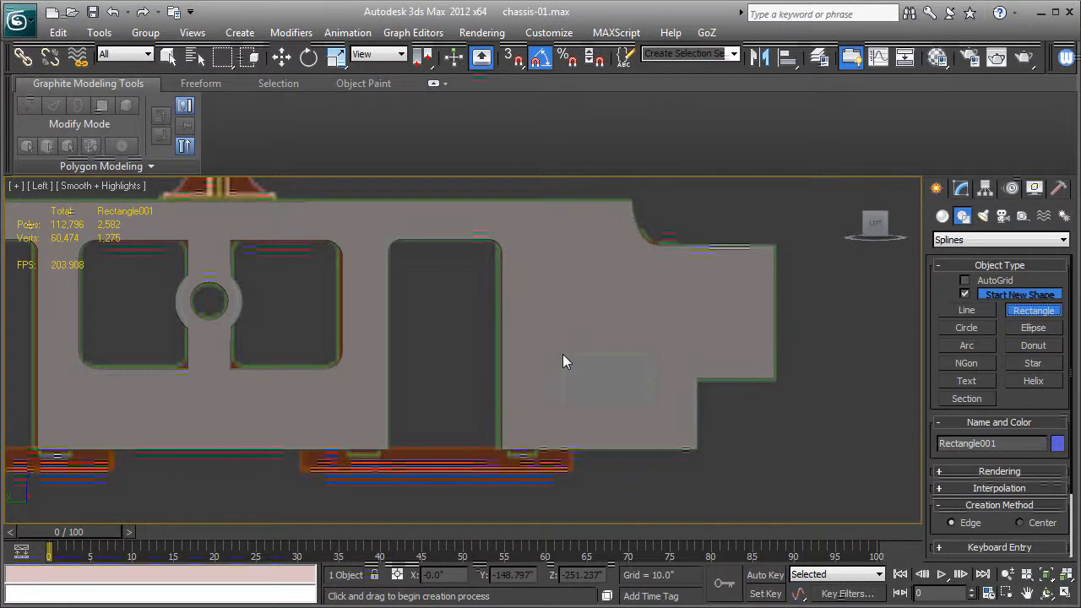
Draw a rectangle about 7.3" long and 14" wide over the slot near the chassis's stepped end, with a 0.33" corner radius.
key(F3)
key(F3)
key(F3)
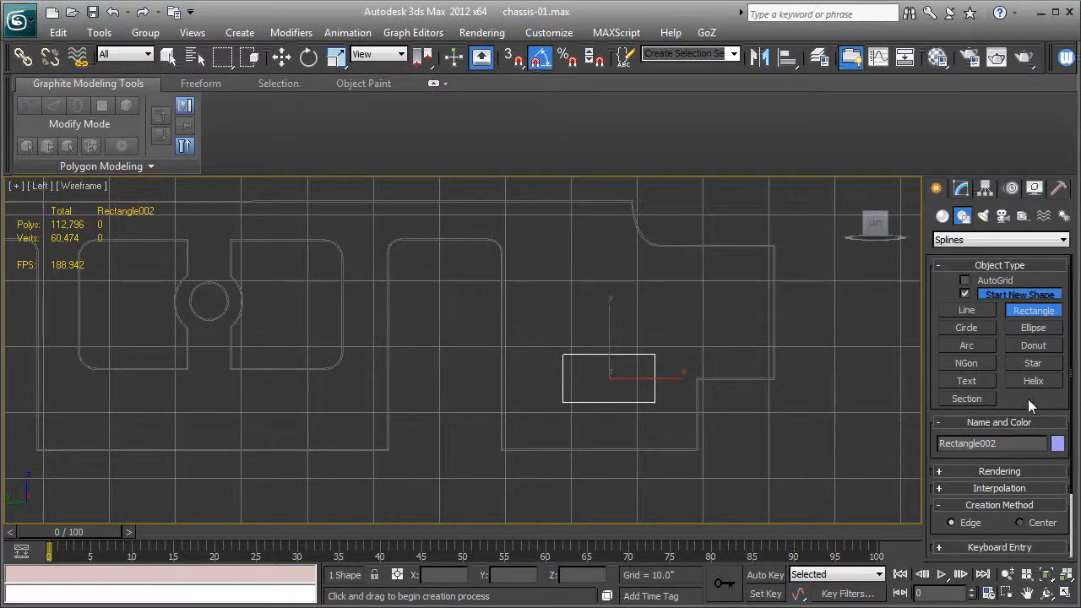
scroll(1017, 371, down, 3)
drag(1053, 547, 1053, 517)
key(F3)
key(F3)
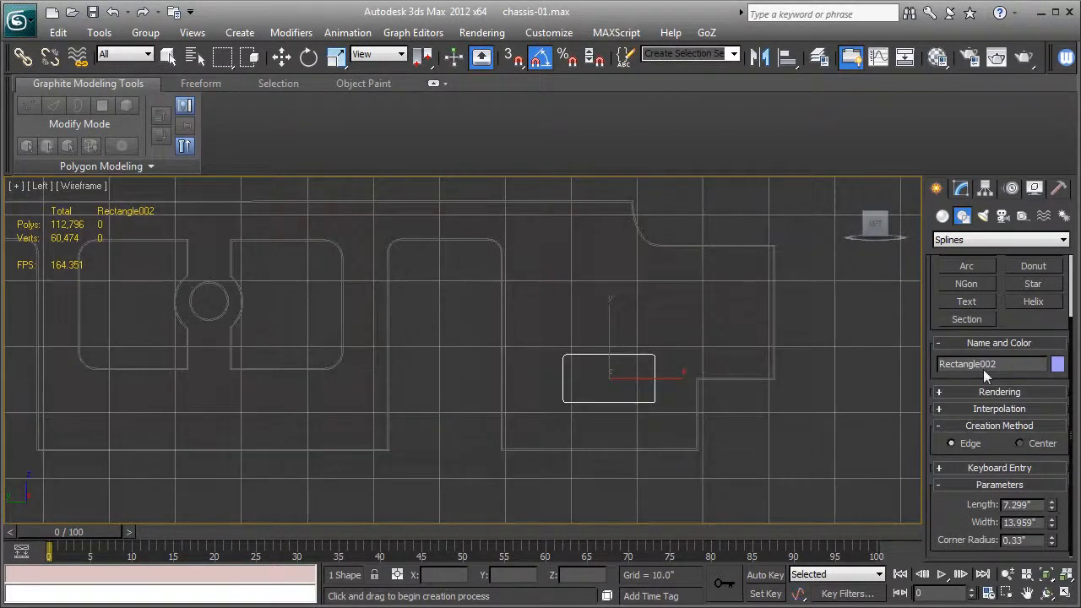
key(F3)
Draw a small rectangle over a tab beside the tall opening nearest the stepped end and copy it to the tab across that opening.
middle_drag(551, 474, 589, 417)
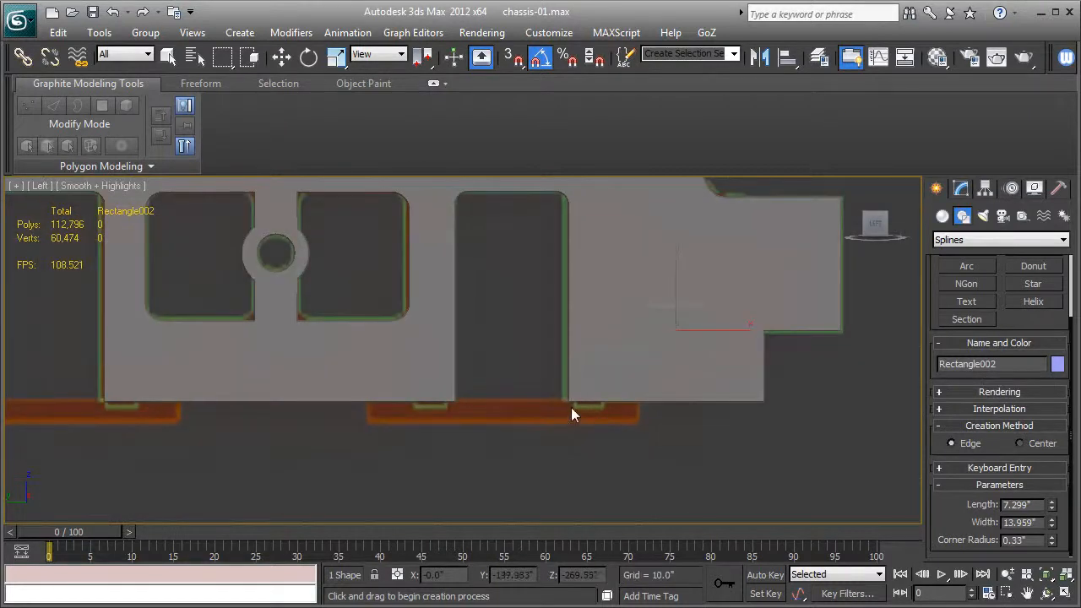
scroll(574, 433, up, 2)
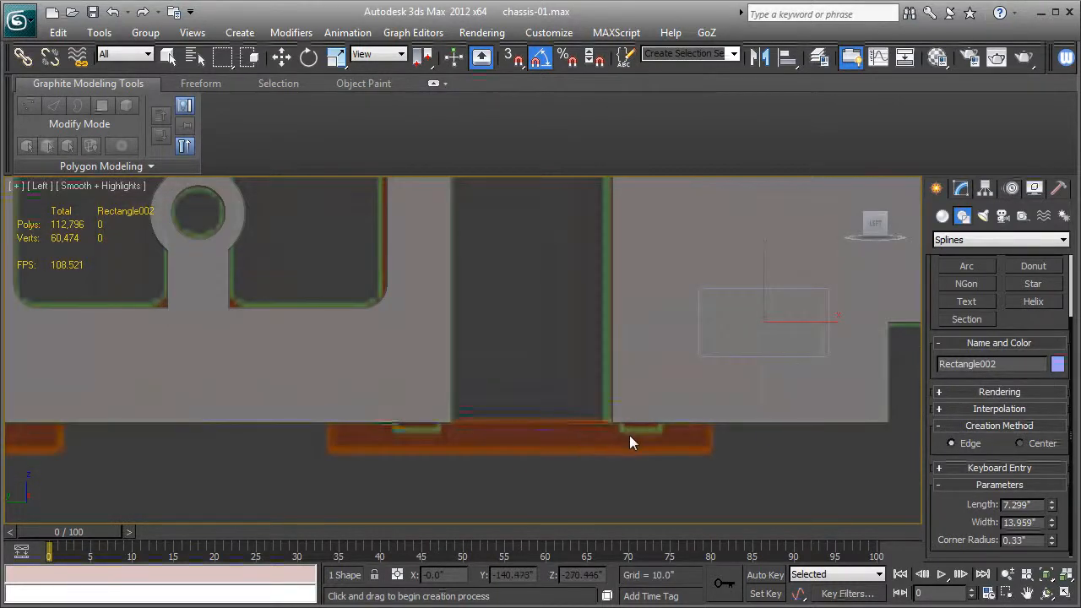
key(F3)
key(F3)
mouse_move(622, 431)
mouse_down()
mouse_move(664, 397)
mouse_move(569, 417)
mouse_move(460, 411)
mouse_move(475, 412)
mouse_up()
key(F3)
key(F3)
click(281, 57)
click(544, 379)
key(F3)
key(F3)
Copy the small rectangle along the lower edge onto both tabs beside the next tall opening.
middle_drag(468, 414, 845, 438)
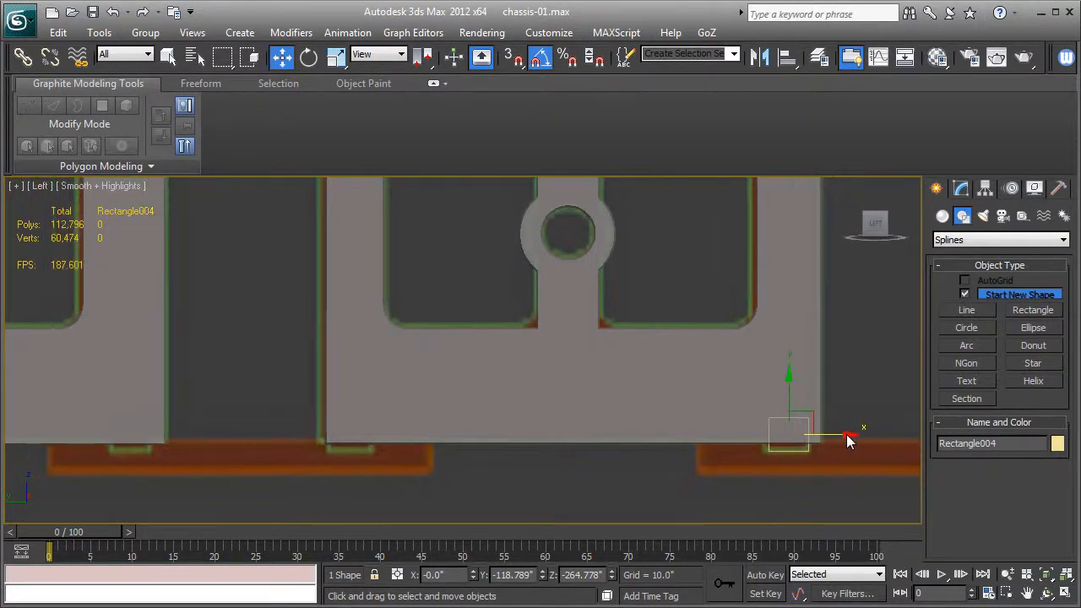
shift+drag(843, 435, 405, 435)
click(534, 386)
key(F3)
key(F3)
middle_drag(405, 435, 683, 441)
mouse_move(682, 441)
shift+mouse_down()
mouse_move(447, 444)
mouse_move(458, 440)
shift+mouse_up()
click(547, 382)
key(F3)
key(F3)
Copy the latest tab rectangle onto the two tabs flanking the second tall opening from the narrow end.
mouse_move(457, 440)
middle_down()
mouse_move(582, 434)
mouse_move(731, 451)
middle_up()
shift+drag(730, 450, 282, 446)
click(539, 384)
middle_drag(386, 507, 597, 519)
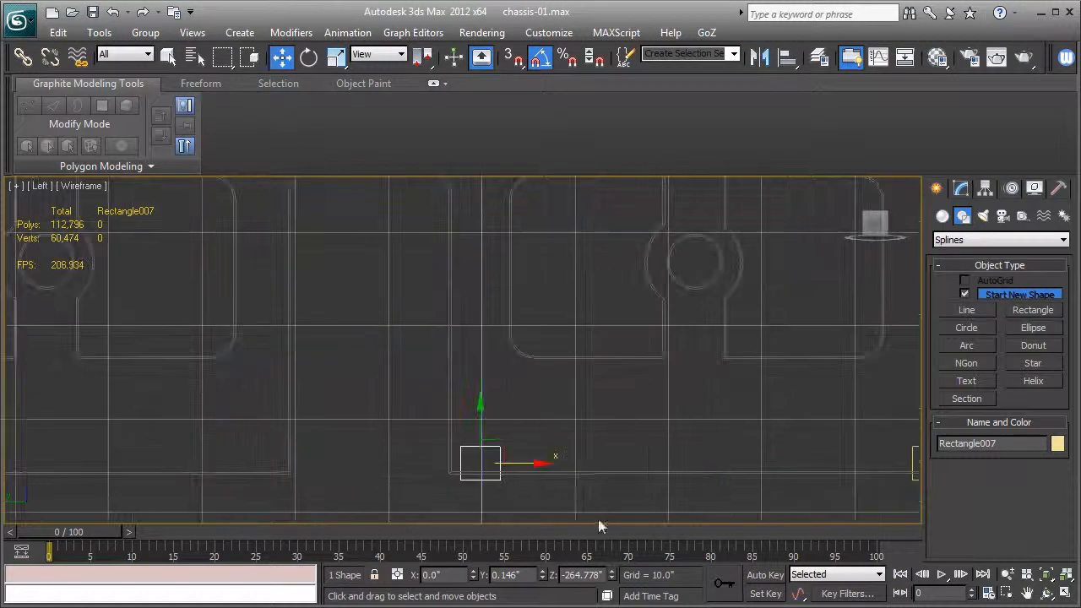
shift+drag(533, 467, 325, 465)
click(534, 385)
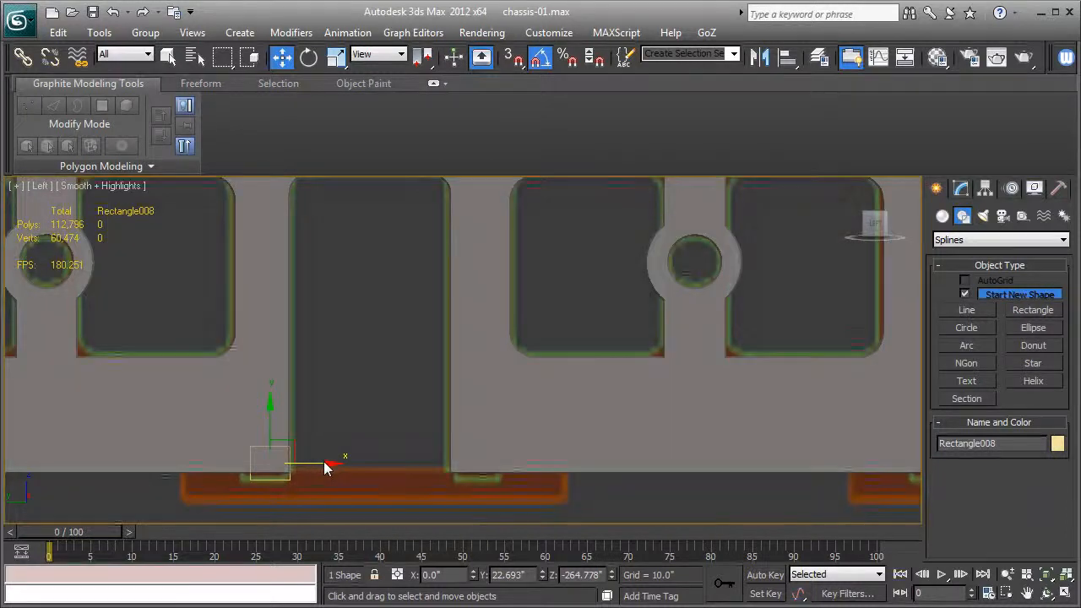
middle_drag(325, 466, 499, 455)
Select the last two tab rectangles and copy them together onto the tabs at the tall opening nearest the narrow end.
scroll(609, 454, down, 2)
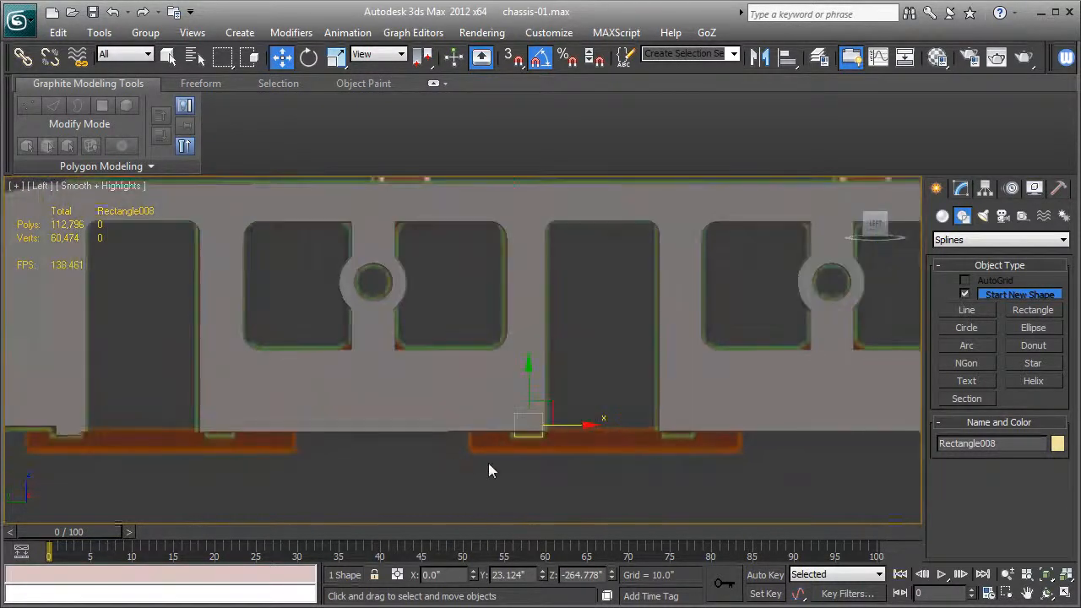
ctrl+click(667, 436)
drag(639, 430, 137, 435)
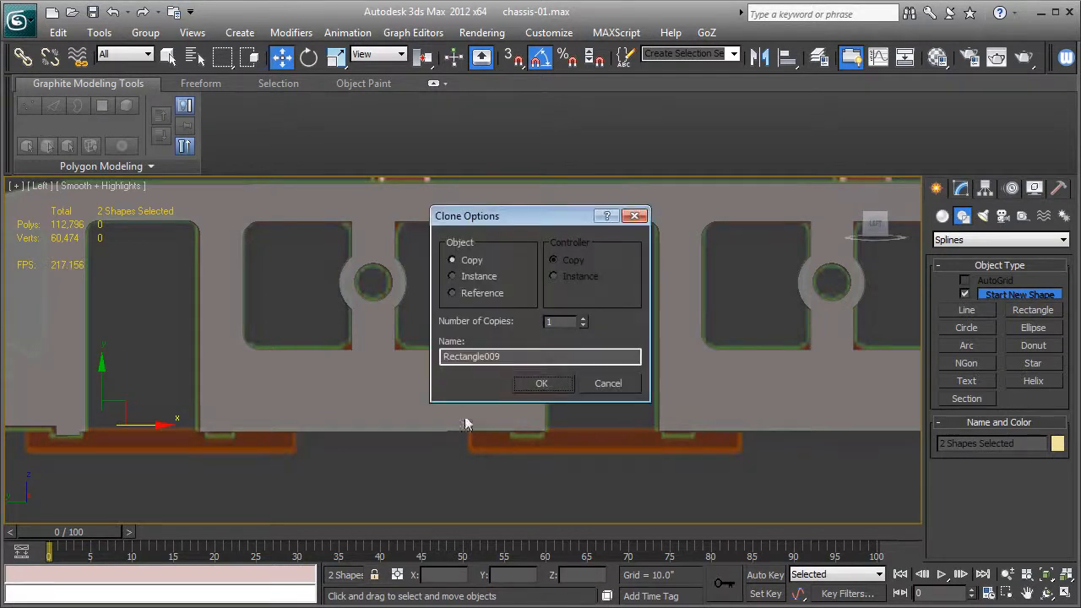
click(541, 383)
key(F3)
key(F3)
key(F3)
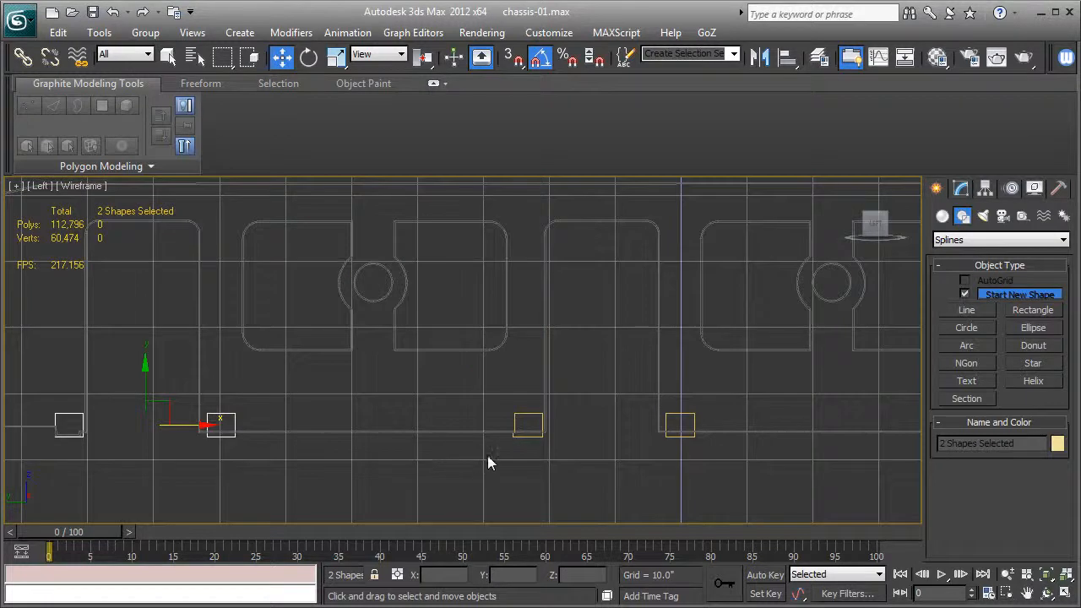
Go to the chassis's Editable Spline level and attach the rounded slot rectangle to it.
middle_drag(636, 455, 385, 436)
scroll(385, 437, down, 3)
middle_drag(599, 429, 293, 429)
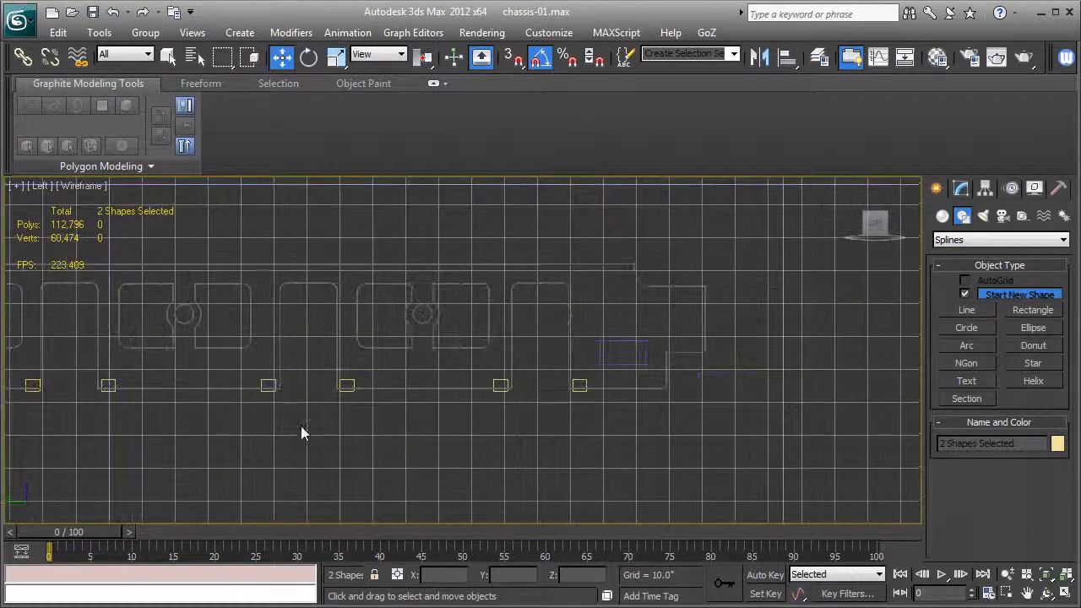
click(964, 190)
click(682, 288)
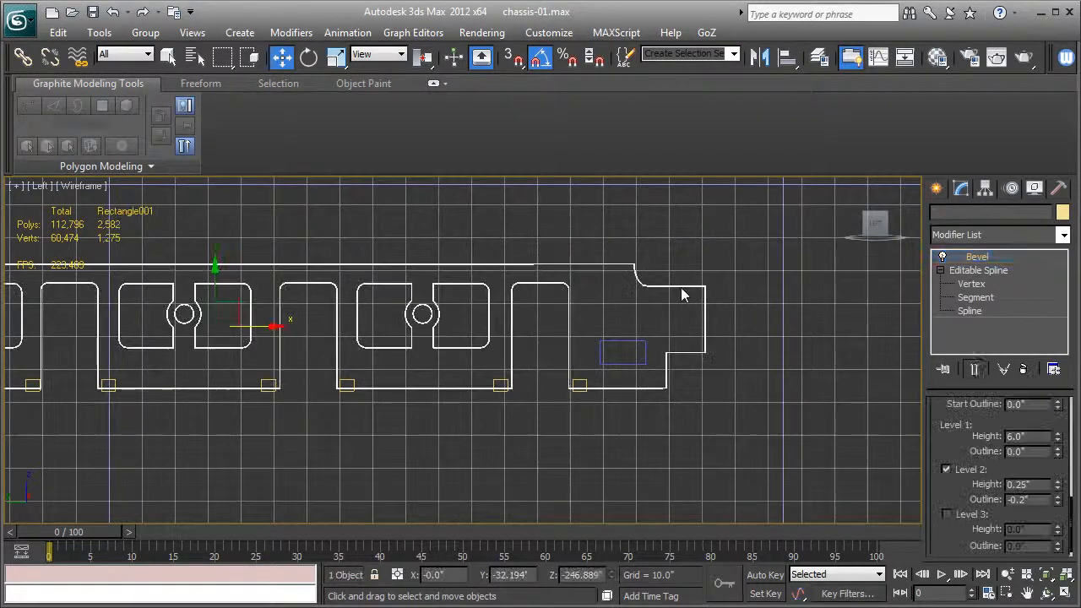
click(970, 271)
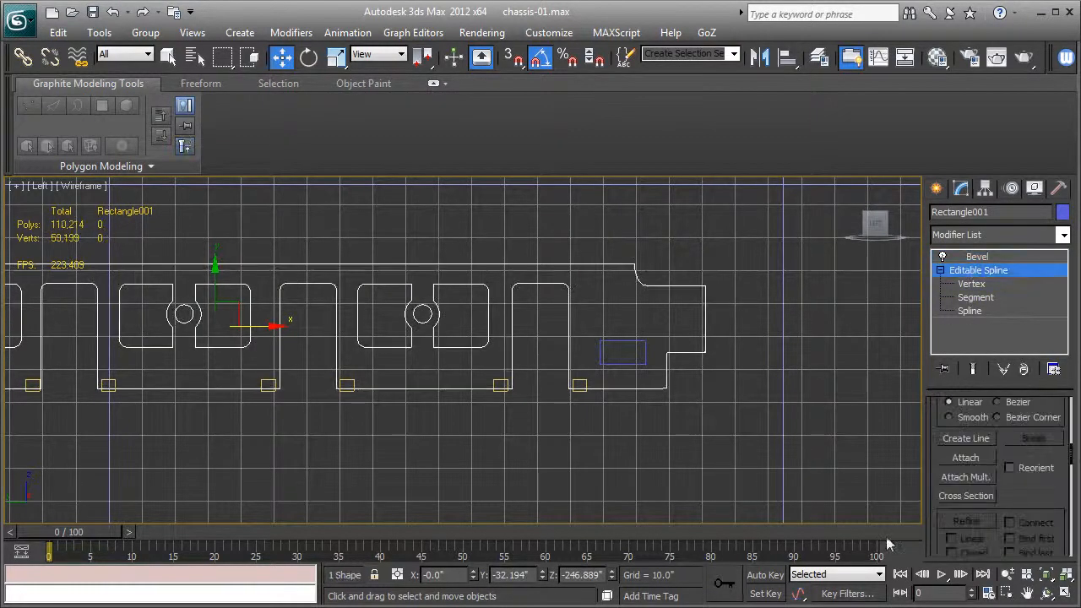
click(964, 458)
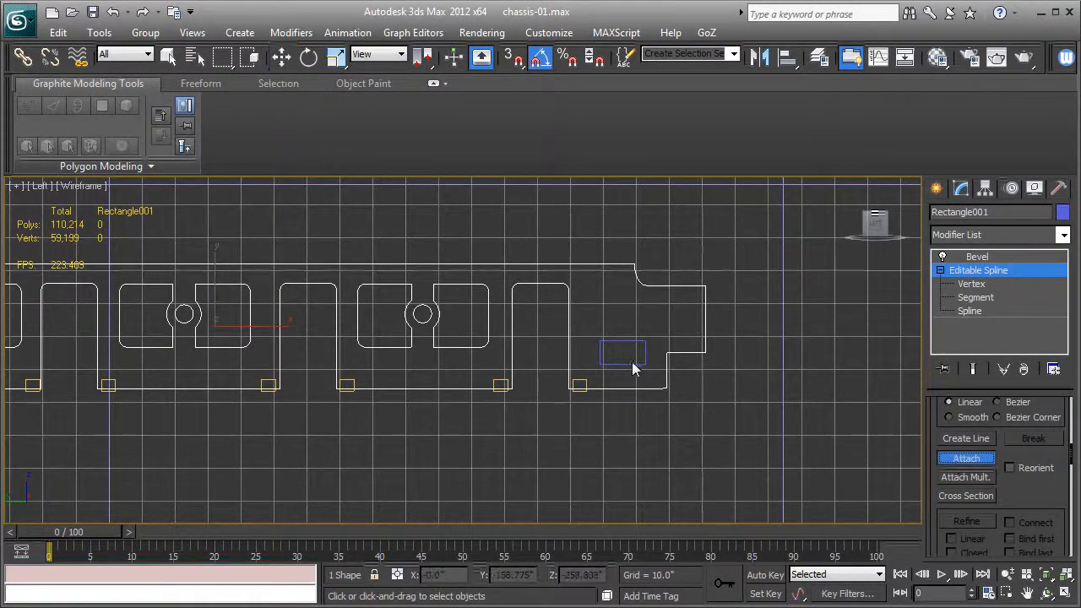
click(634, 364)
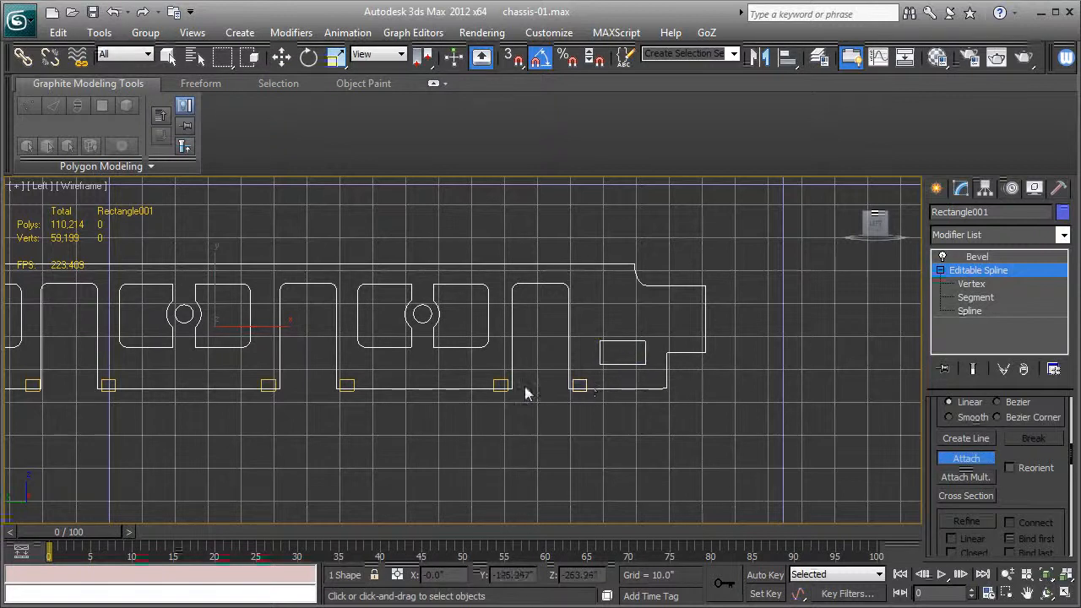
Attach the small tab rectangles along the lower edge to the chassis spline.
click(347, 385)
click(268, 385)
click(108, 385)
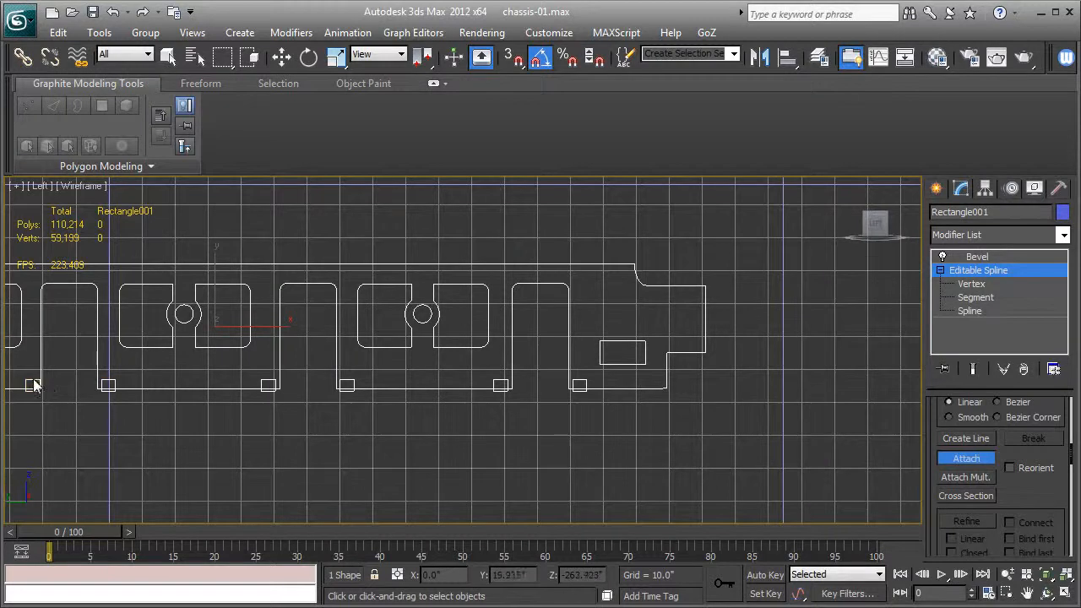
middle_drag(305, 381, 562, 391)
click(294, 394)
middle_drag(723, 415, 517, 415)
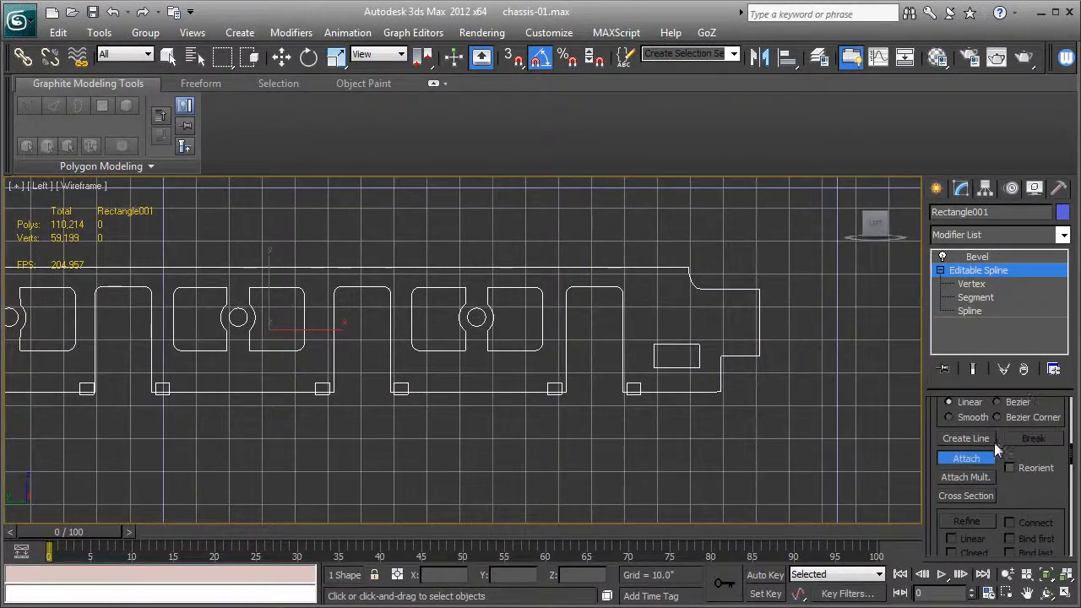
click(966, 458)
Boolean the chassis's outer spline in Union mode with the two tab rectangles at the tall opening nearest the stepped end.
scroll(579, 421, up, 3)
scroll(580, 414, up, 2)
middle_drag(626, 397, 691, 380)
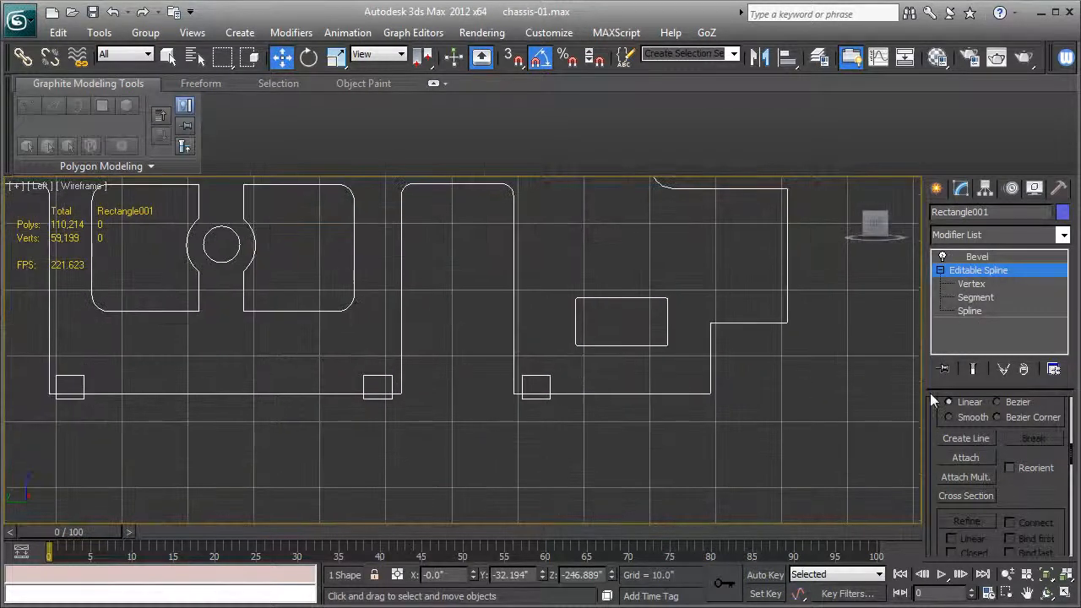
click(968, 312)
middle_drag(735, 336, 752, 362)
scroll(1018, 477, down, 5)
scroll(1010, 464, down, 3)
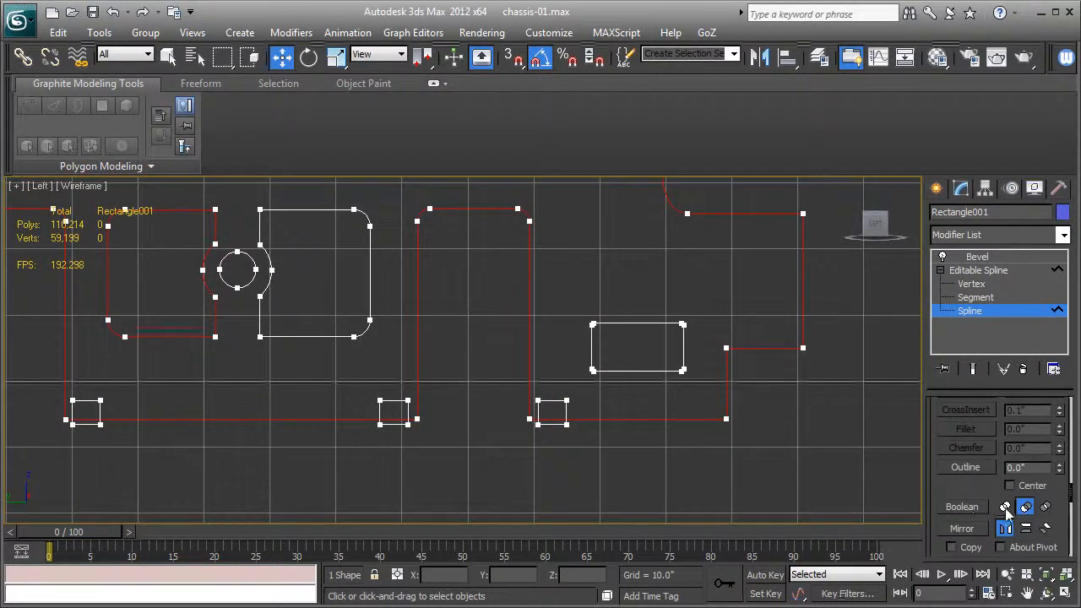
click(1004, 506)
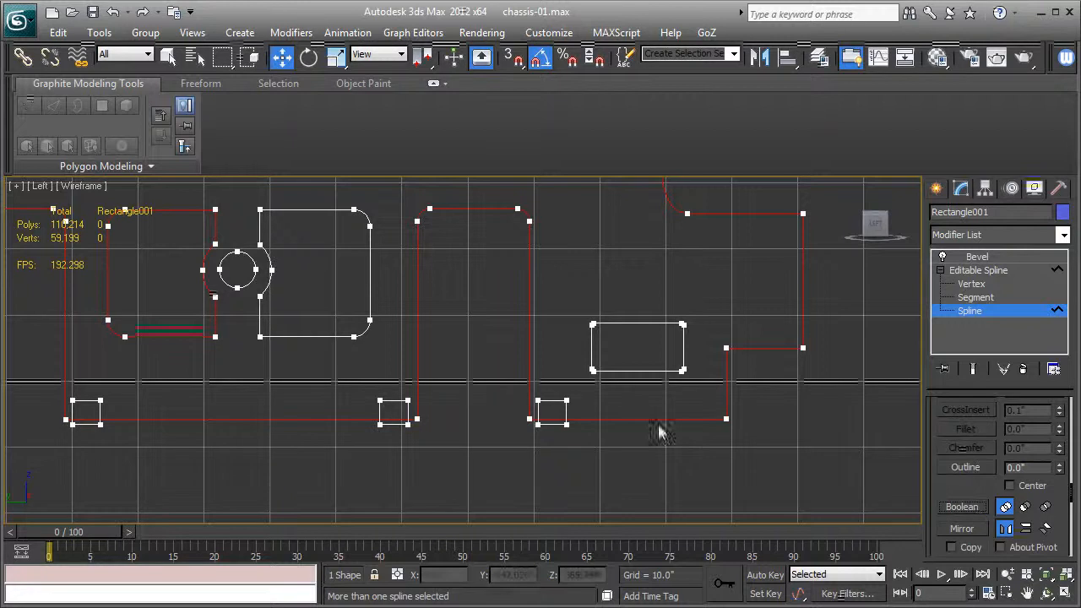
click(566, 416)
click(614, 424)
click(963, 507)
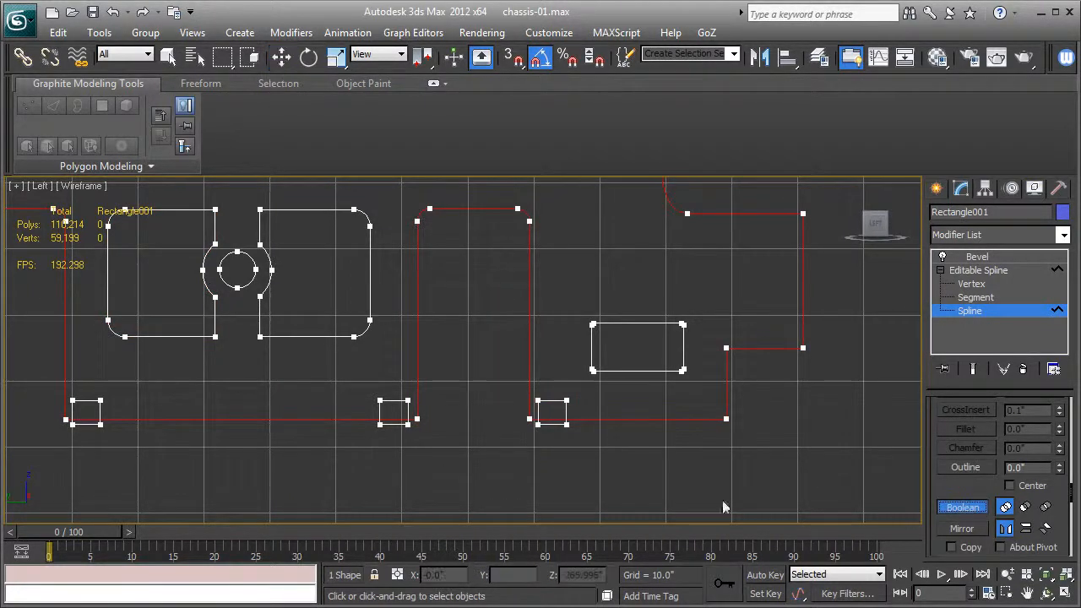
click(566, 412)
click(395, 402)
Union the remaining tab rectangles with the chassis outline, working along the lower edge toward the narrow end.
middle_drag(99, 405, 413, 411)
click(402, 406)
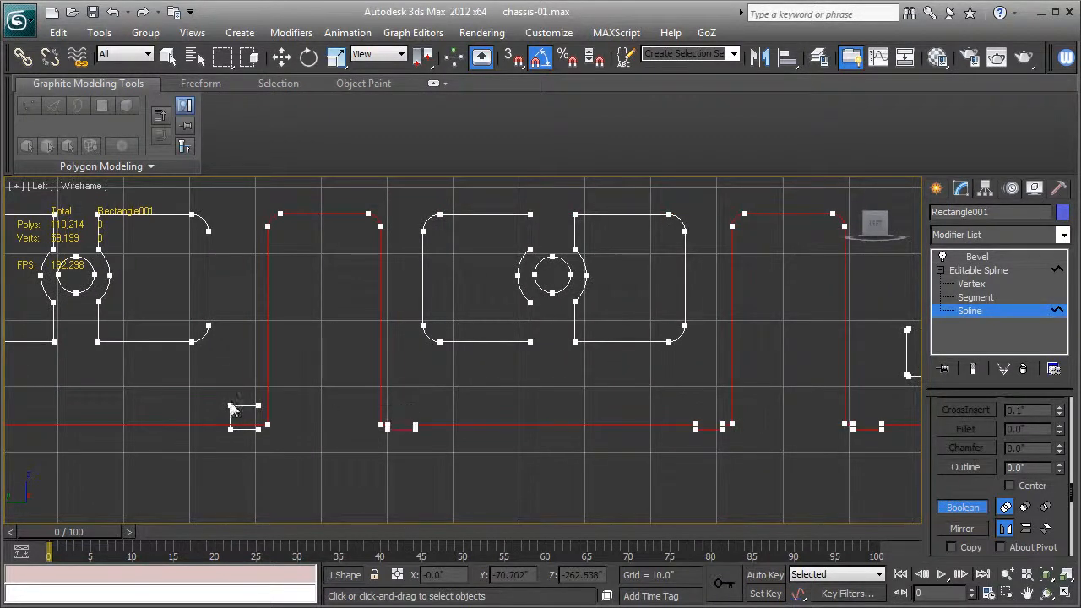
click(250, 406)
middle_drag(69, 421, 578, 428)
click(436, 420)
middle_drag(99, 416, 380, 410)
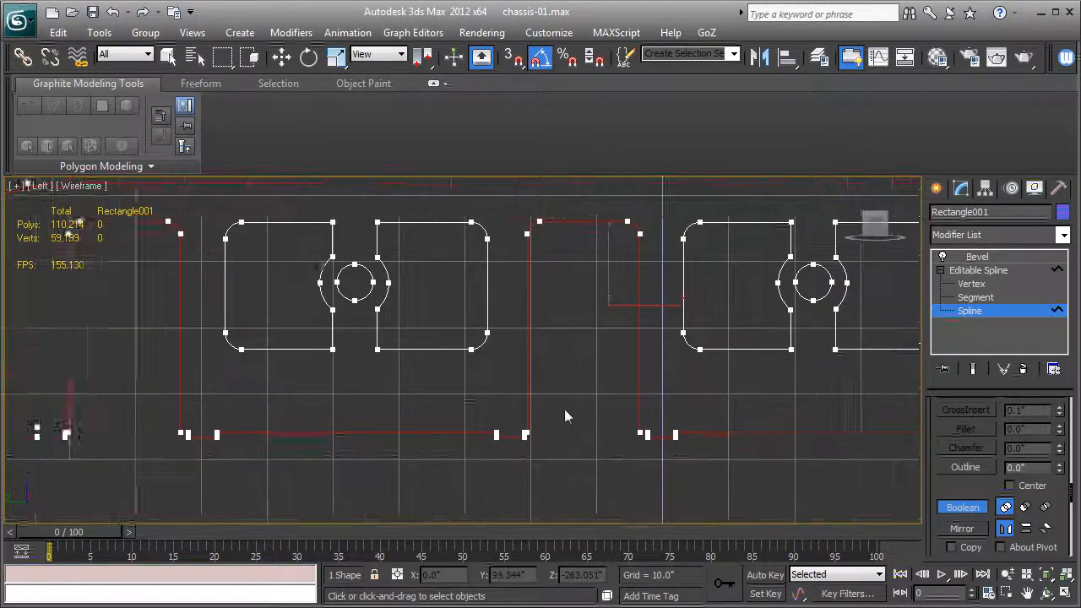
scroll(600, 384, down, 5)
scroll(599, 384, up, 5)
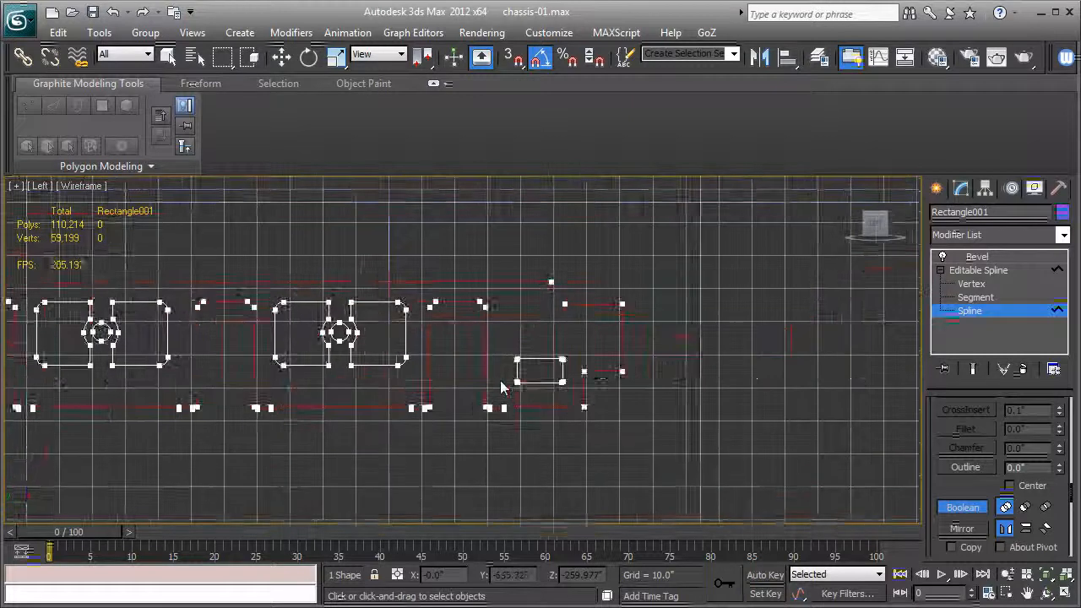
End the Boolean, return to the Bevel modifier and check the shaded chassis in the perspective view.
click(600, 377)
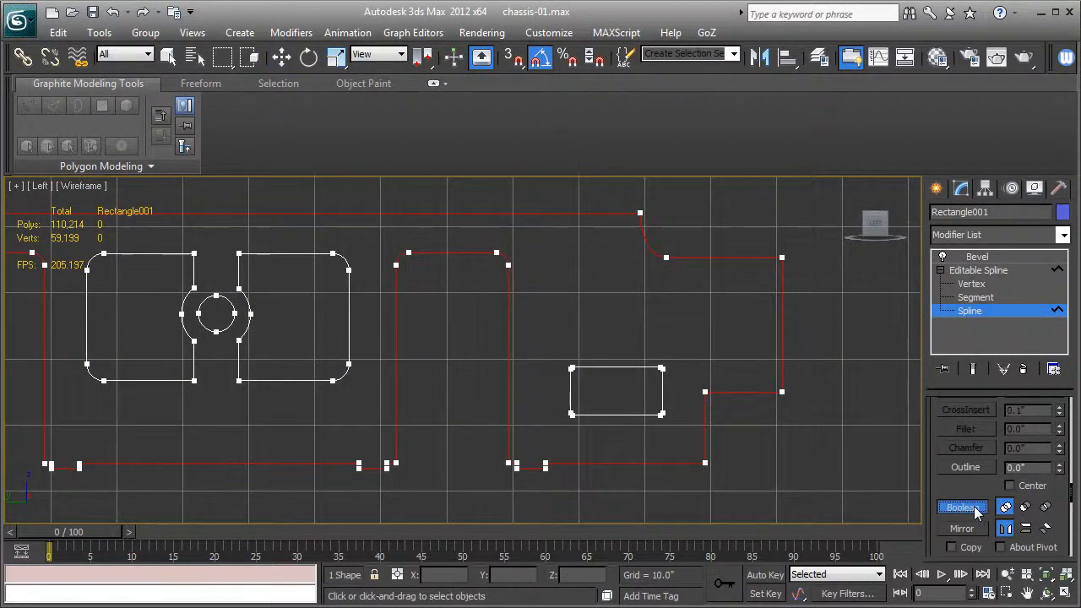
click(976, 272)
click(976, 256)
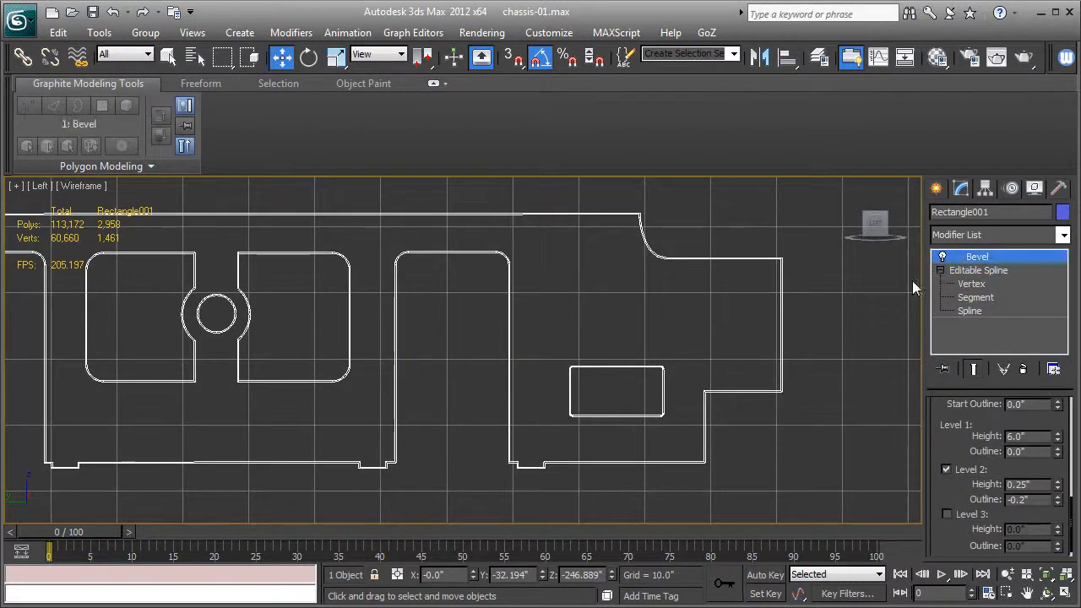
key(p)
key(z)
key(F3)
mouse_move(733, 334)
alt+middle_down()
mouse_move(596, 376)
mouse_move(603, 384)
mouse_move(676, 350)
mouse_move(639, 348)
mouse_move(692, 333)
mouse_move(561, 358)
mouse_move(719, 334)
alt+middle_up()
scroll(604, 386, up, 5)
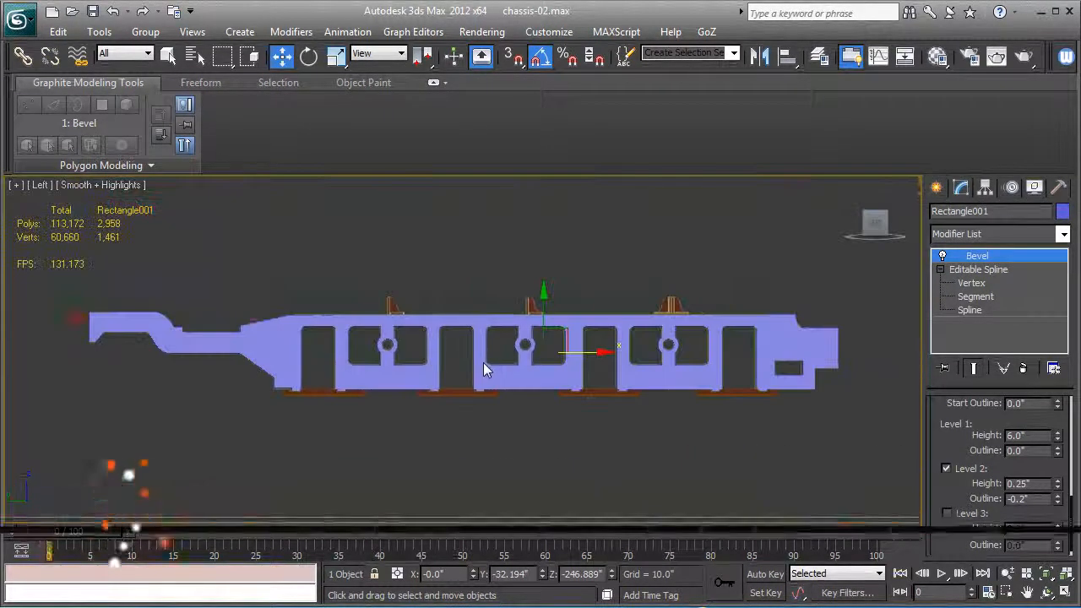
Show edged faces and make the chassis see-through around the triangular opening in the reference beneath its tapered section.
scroll(483, 362, up, 6)
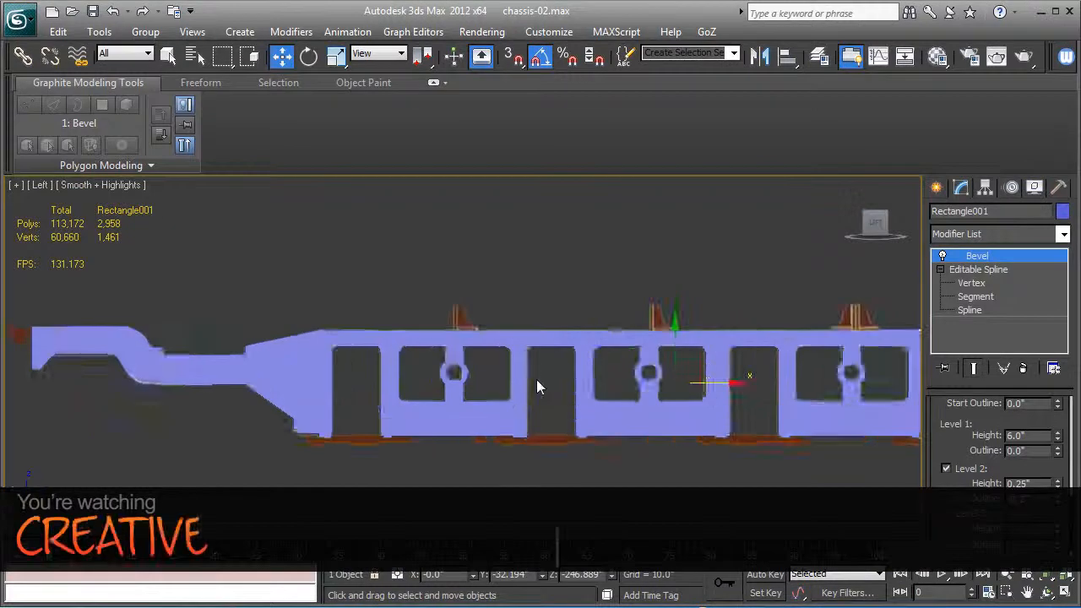
key(F4)
middle_drag(460, 385, 677, 344)
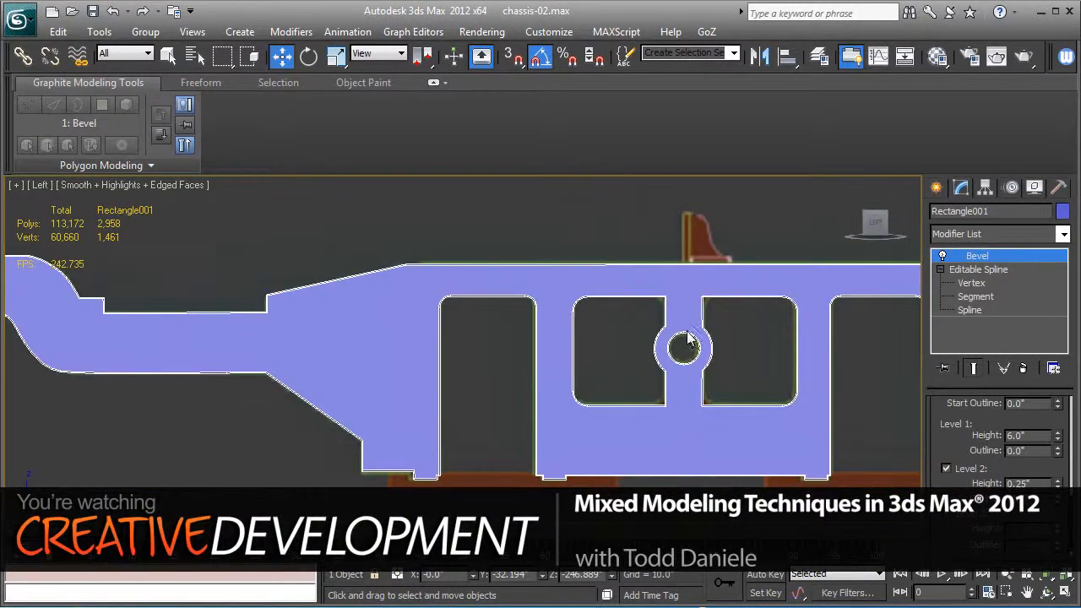
click(656, 357)
scroll(640, 376, up, 4)
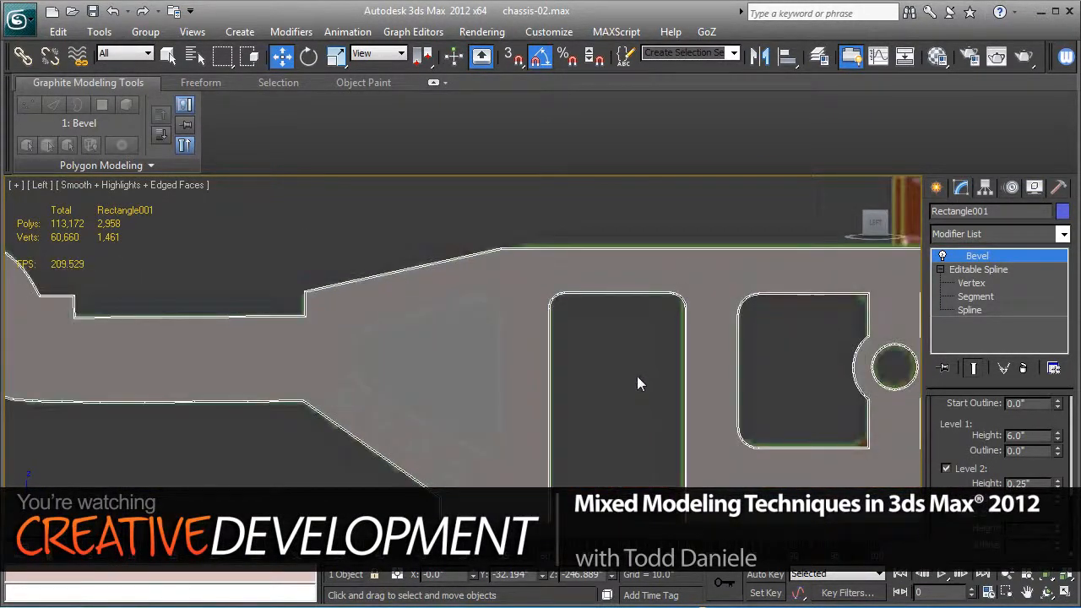
Trace the triangular opening in the reference beneath the tapered section with a closed three-point line using corner vertices.
click(936, 187)
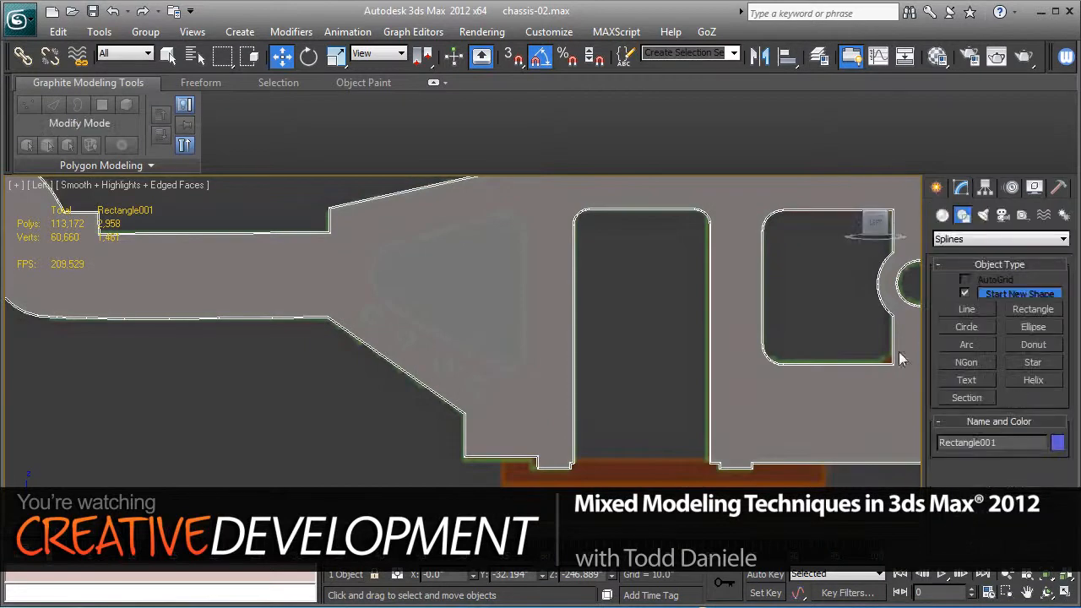
click(967, 309)
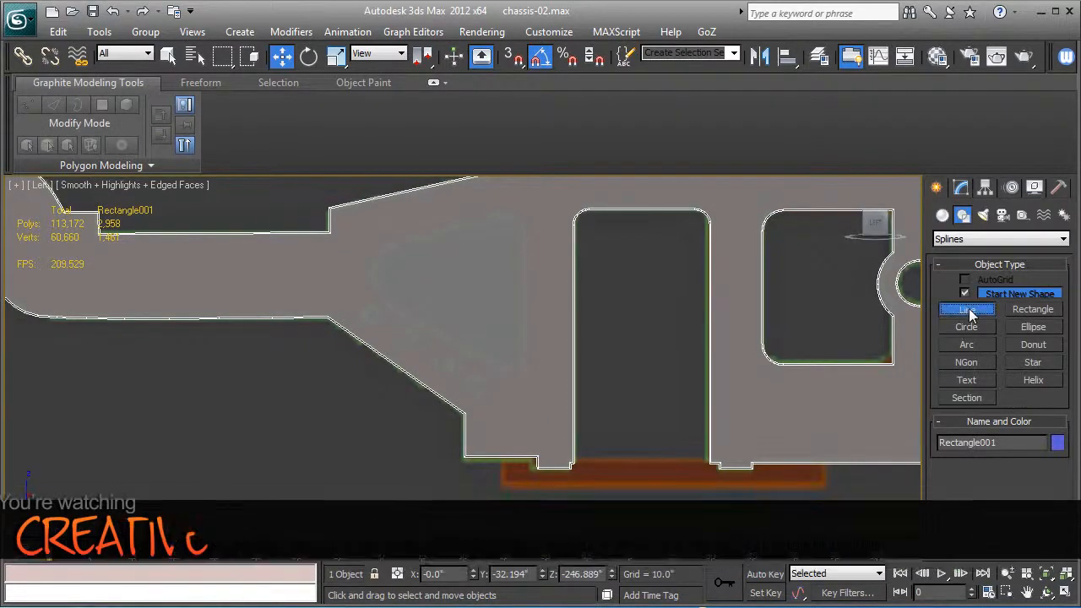
middle_drag(499, 309, 447, 371)
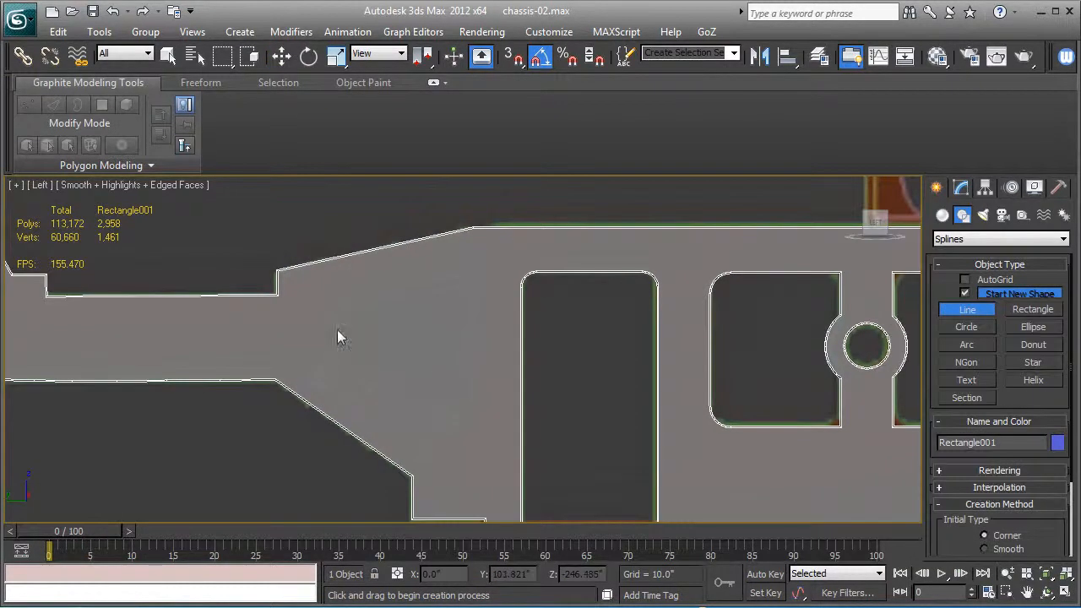
drag(952, 541, 950, 447)
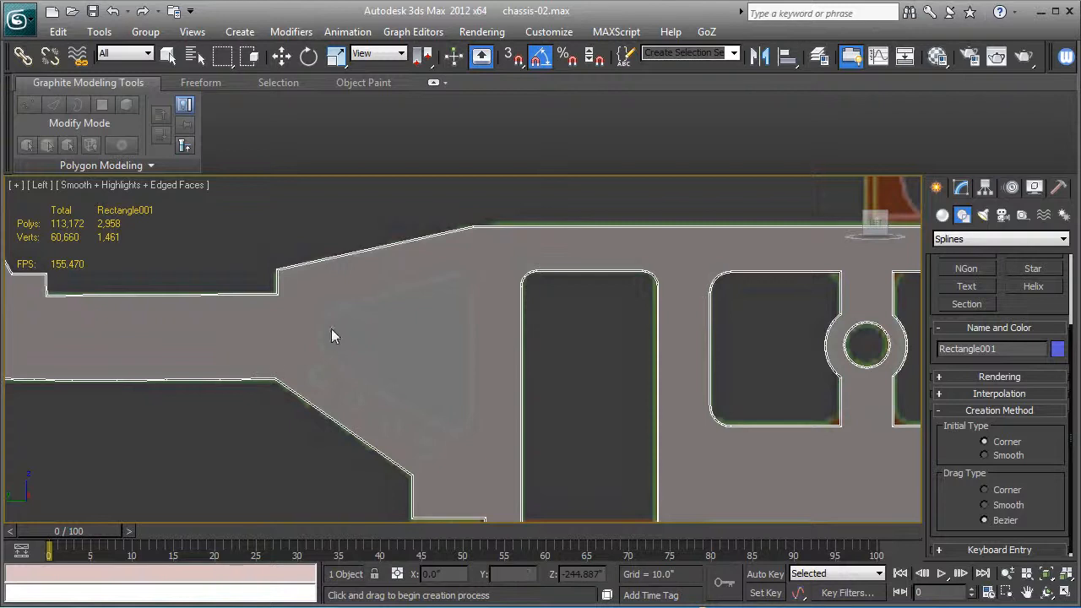
click(280, 328)
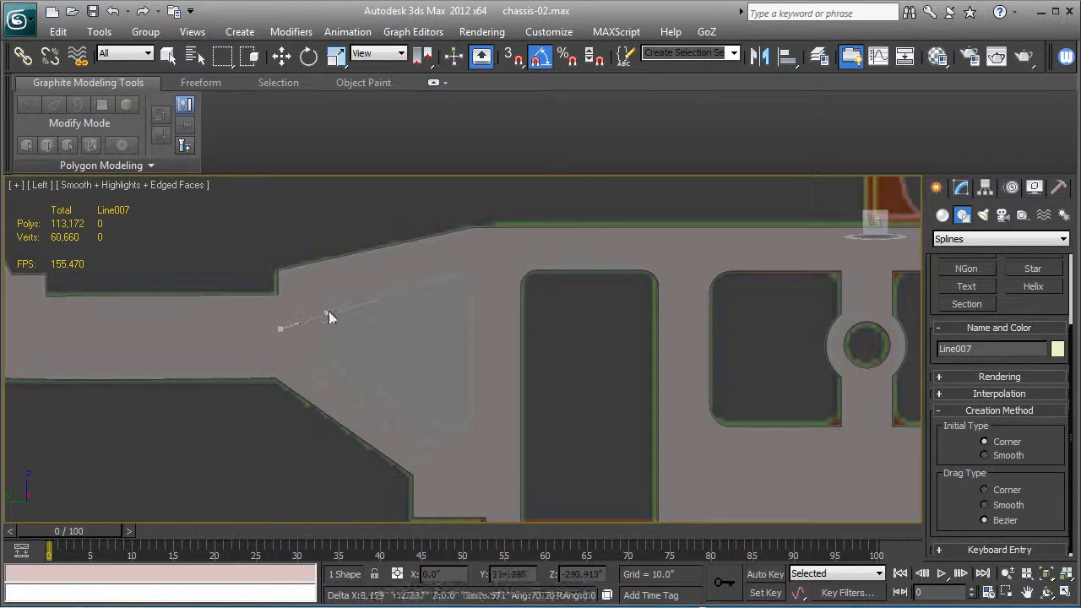
click(475, 264)
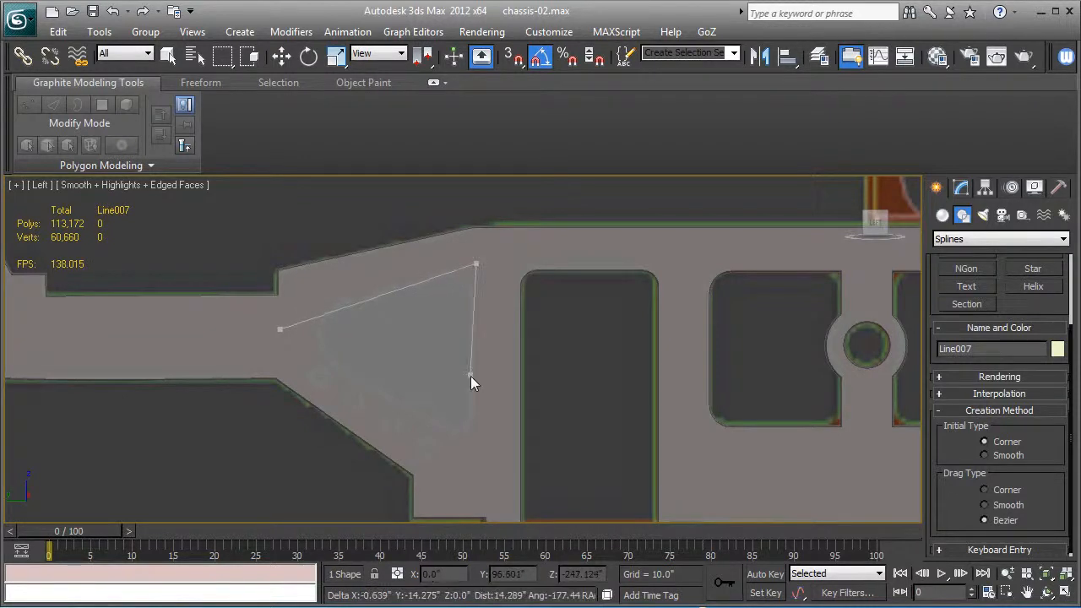
click(471, 449)
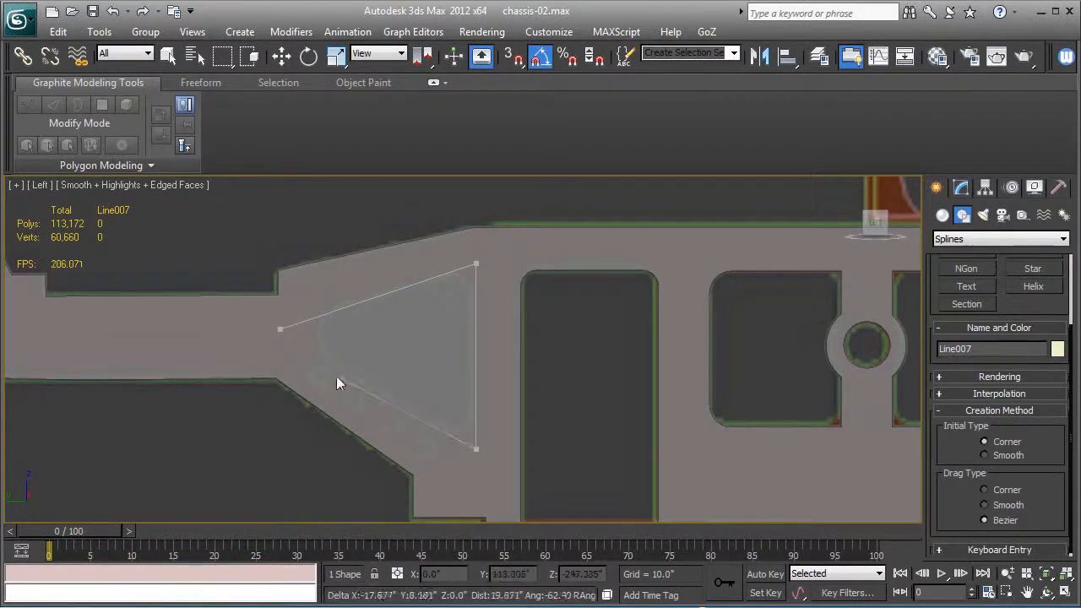
click(279, 330)
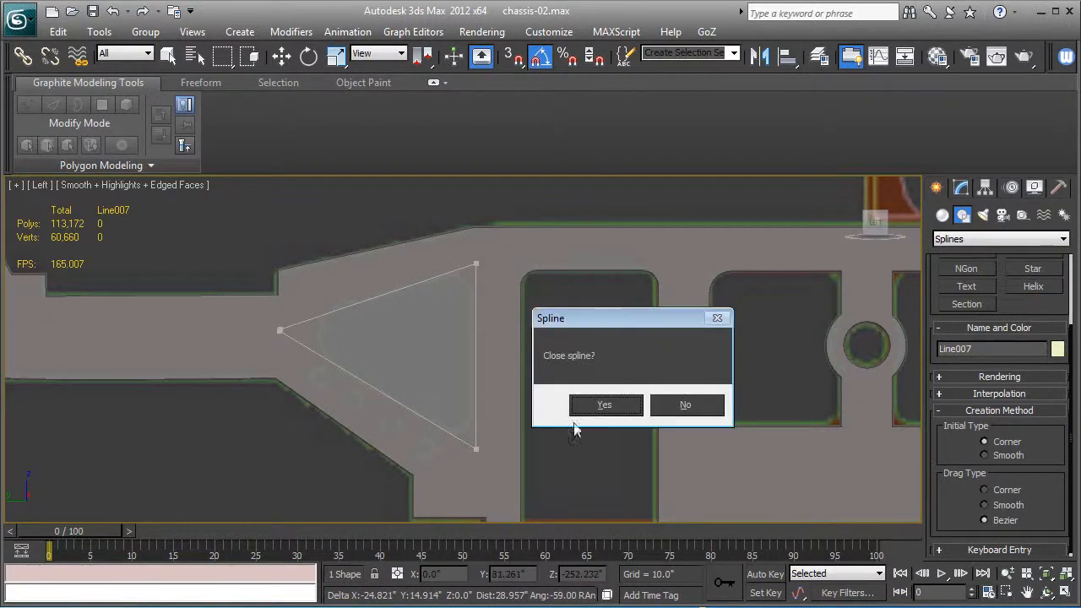
click(601, 407)
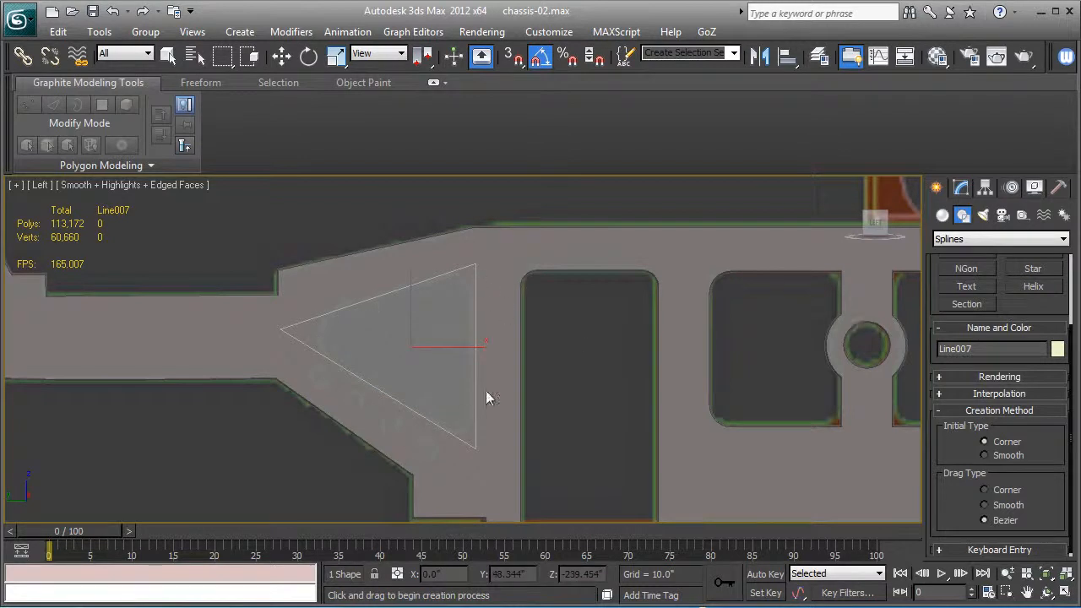
Fillet the triangle's two corners nearest the tall opening by 5.0".
click(960, 187)
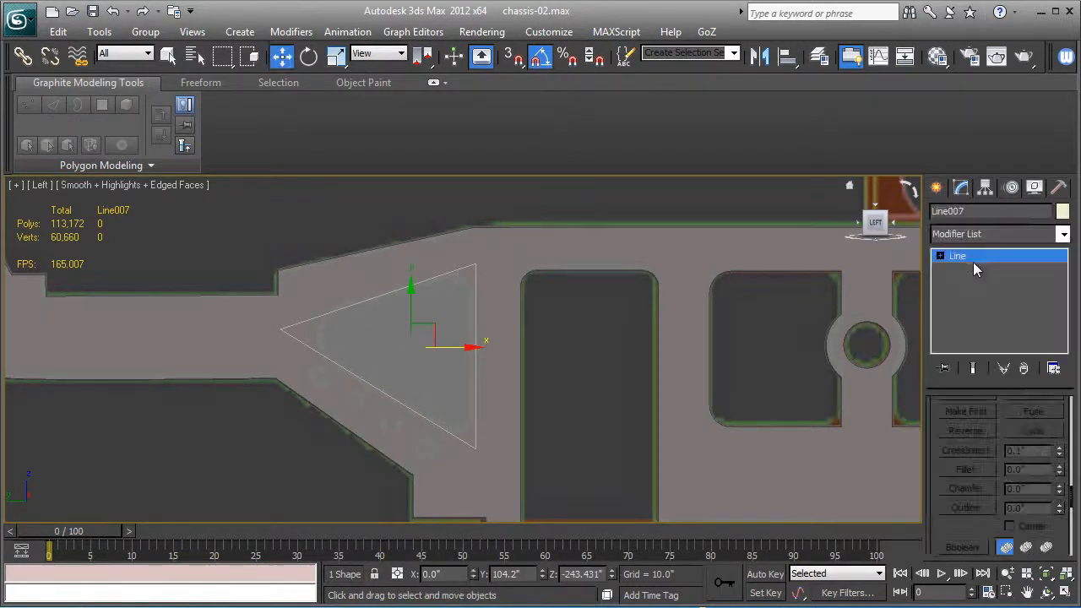
click(941, 256)
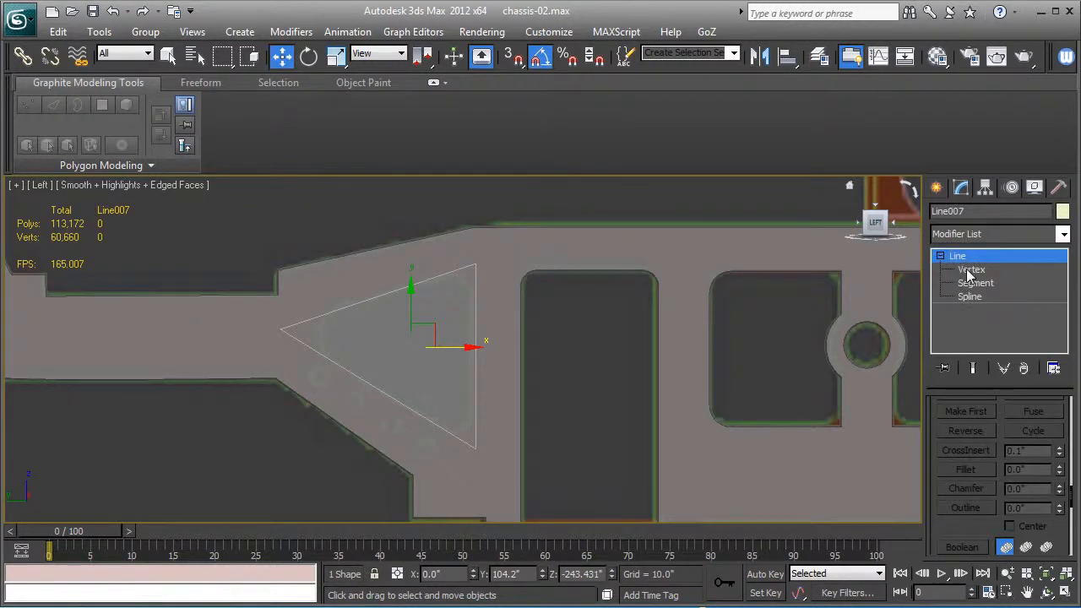
click(970, 269)
drag(422, 241, 503, 296)
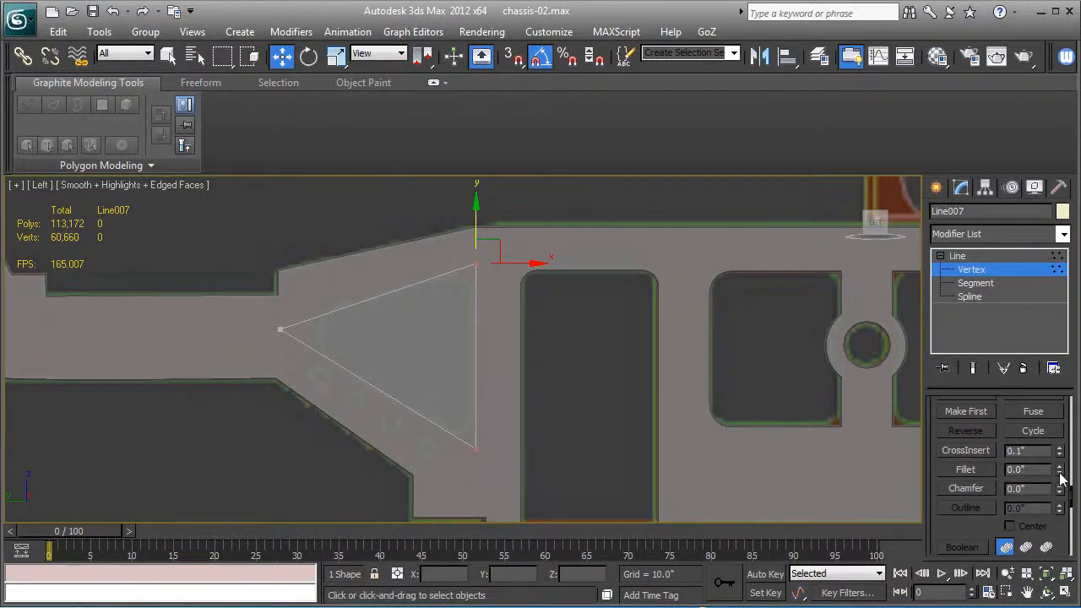
drag(1060, 478, 1064, 475)
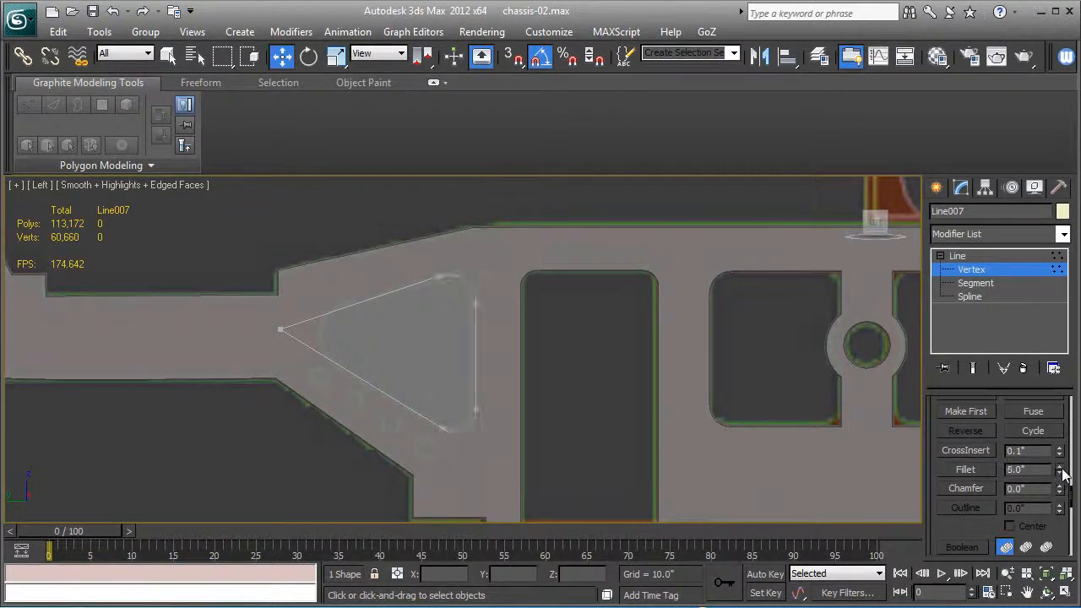
Fillet the triangle's remaining pointed corner to match the reference opening and leave vertex editing.
drag(262, 299, 306, 371)
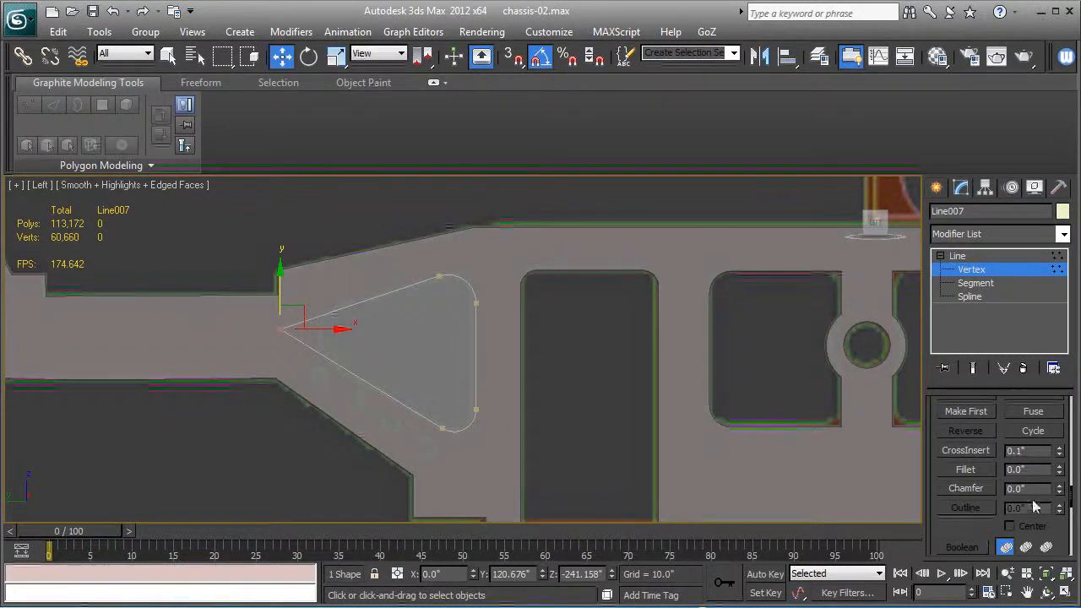
drag(1060, 478, 1062, 471)
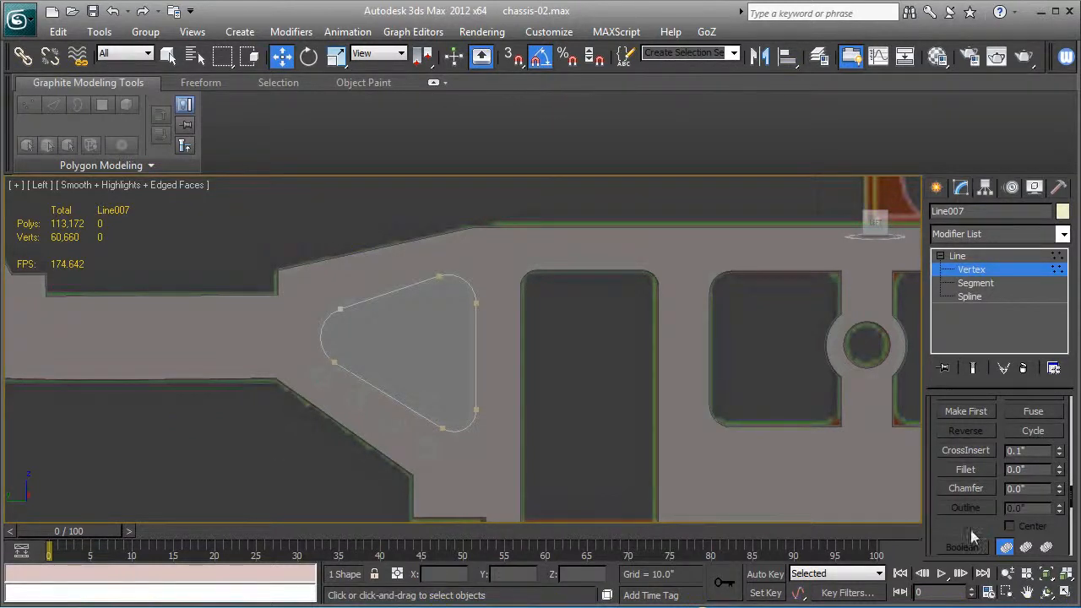
drag(970, 528, 974, 503)
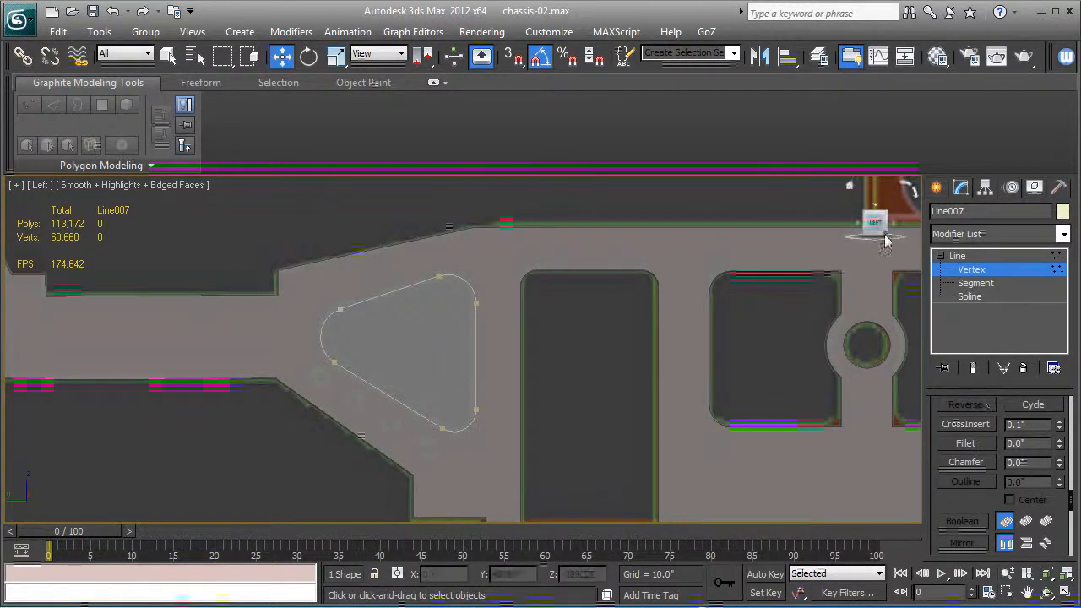
click(957, 256)
Draw a small circle over the first reference hole along the sloping edge beneath the triangle.
click(935, 187)
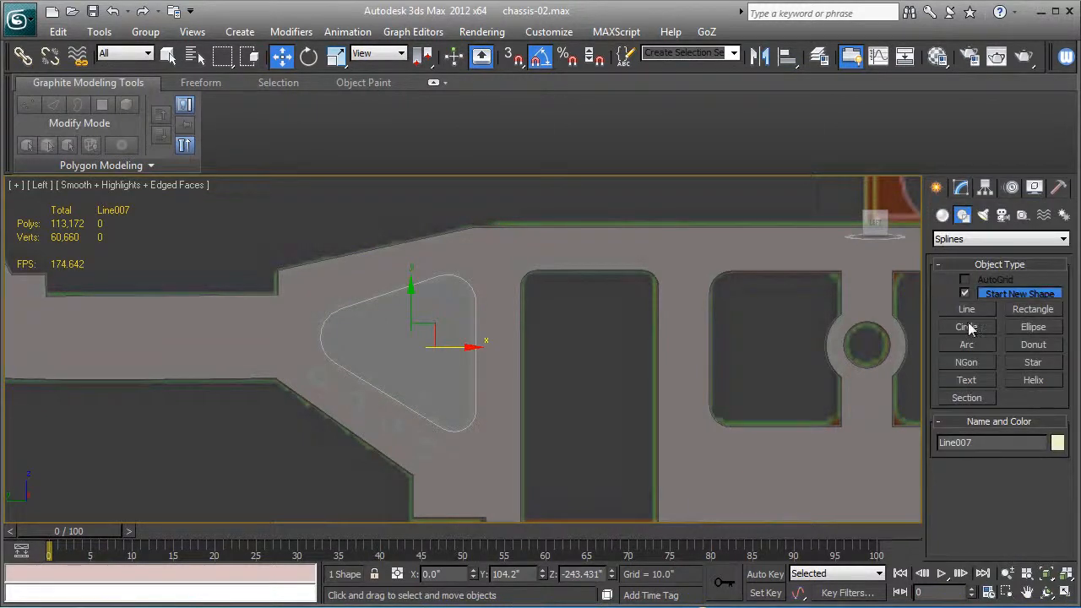
click(979, 327)
middle_drag(554, 368, 784, 339)
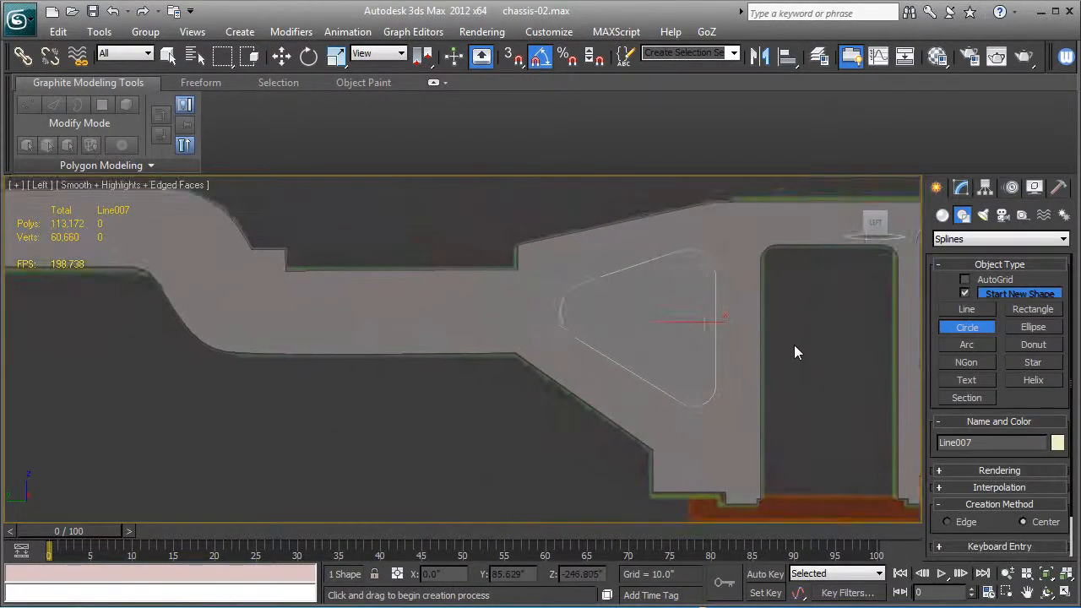
mouse_move(658, 368)
middle_down()
mouse_move(505, 373)
mouse_move(648, 381)
middle_up()
scroll(643, 383, up, 2)
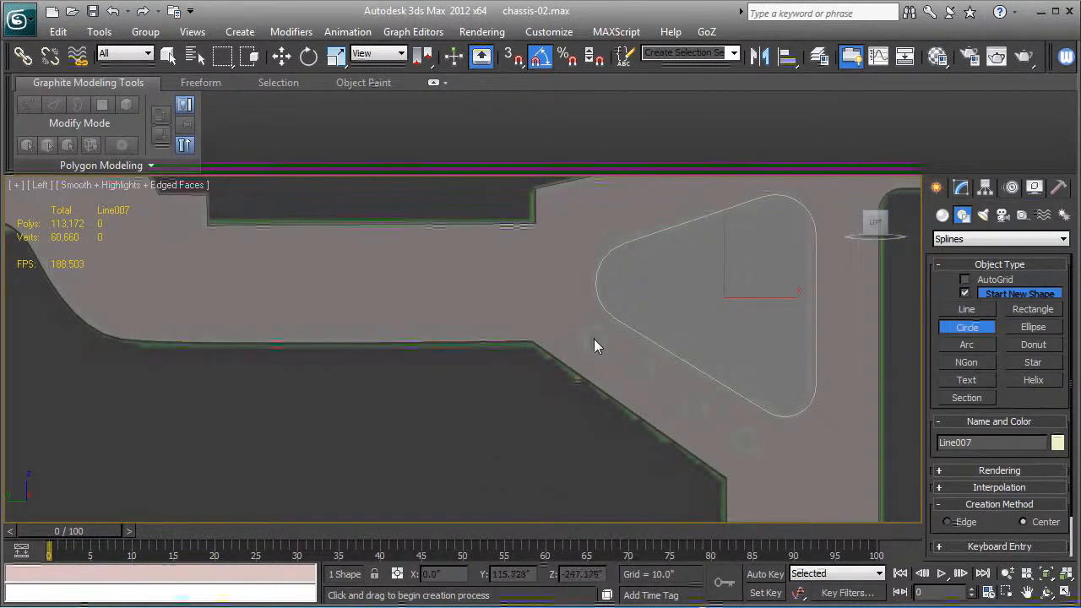
drag(593, 338, 683, 344)
Clone the small circle as three copies and place them over the other reference holes along the sloping edge.
key(w)
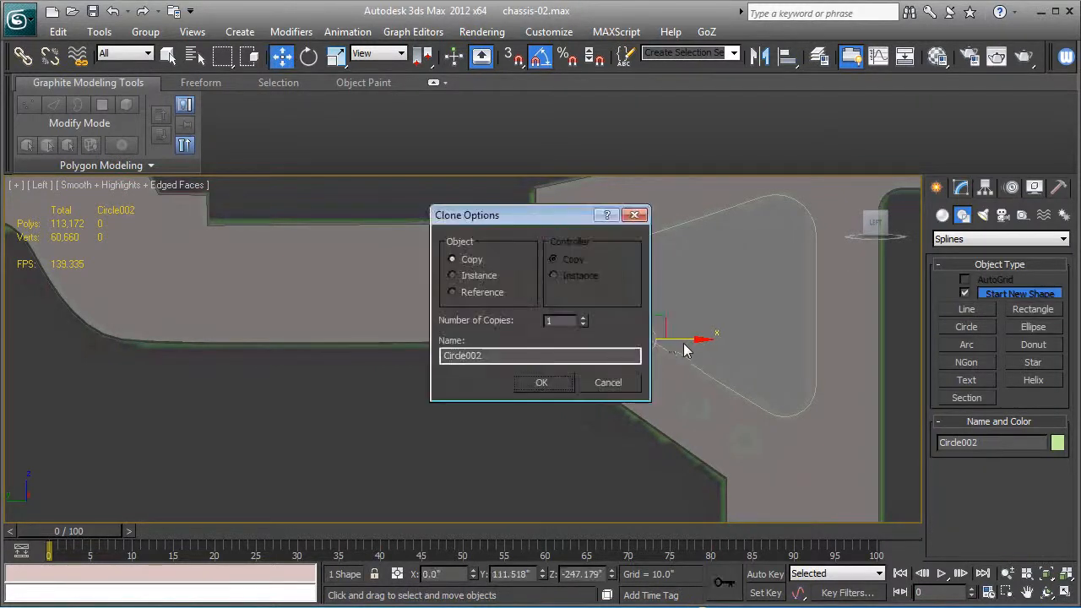
click(544, 383)
drag(645, 297, 642, 323)
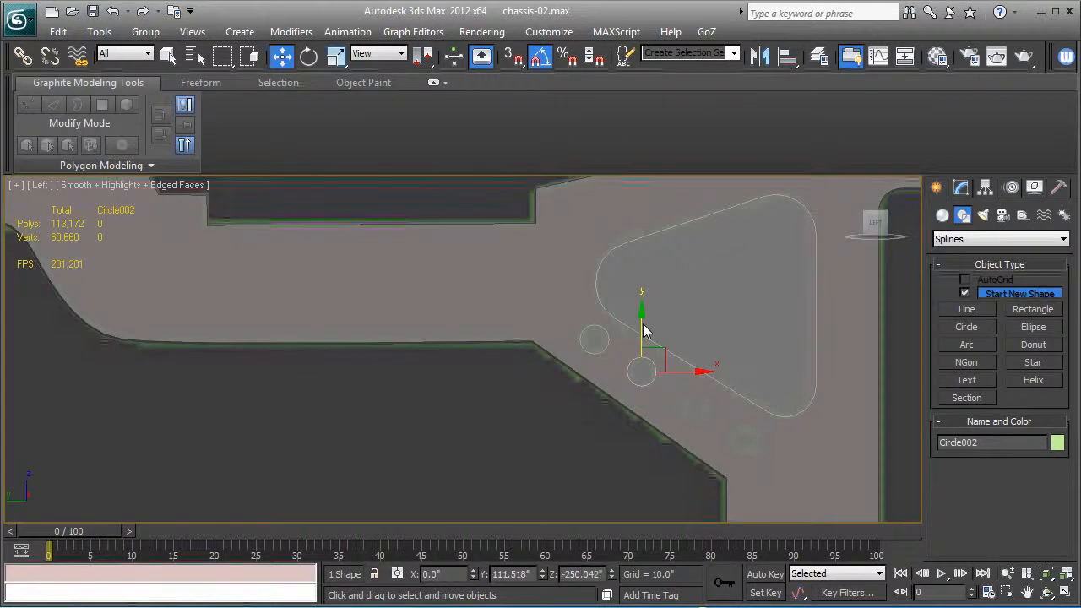
mouse_move(675, 377)
shift+mouse_down()
mouse_move(730, 377)
mouse_move(701, 400)
mouse_move(733, 412)
mouse_move(789, 410)
shift+mouse_up()
click(559, 381)
click(545, 381)
drag(756, 361, 750, 396)
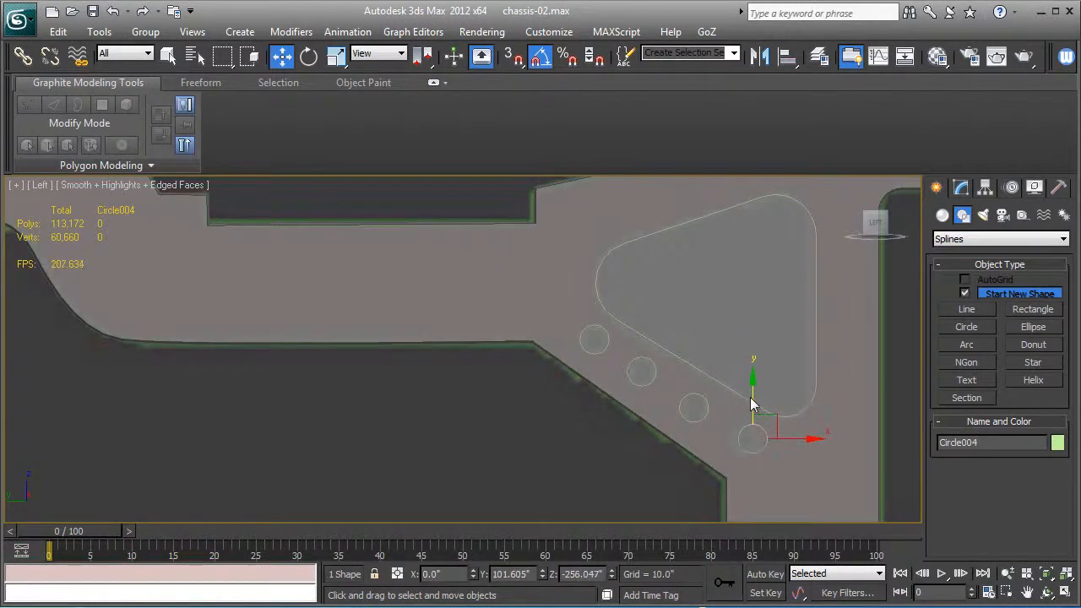
Draw a circle of about 1.42" radius over the upper reference hole in the raised narrow end of the chassis.
scroll(709, 343, down, 3)
scroll(571, 347, down, 2)
middle_drag(570, 347, 920, 379)
scroll(426, 348, up, 1)
scroll(499, 385, up, 4)
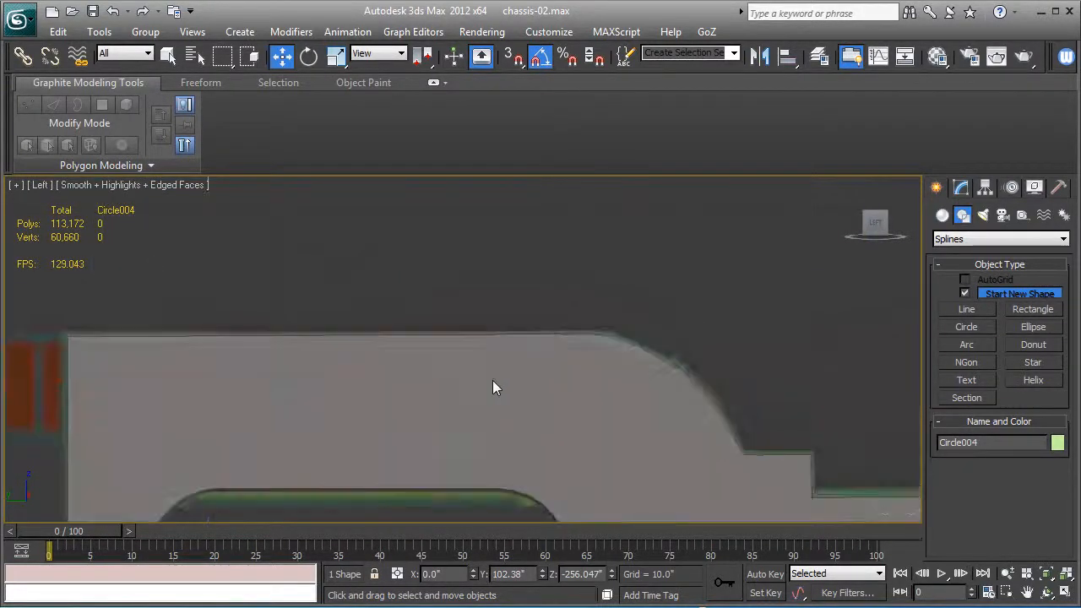
scroll(514, 287, up, 2)
click(965, 325)
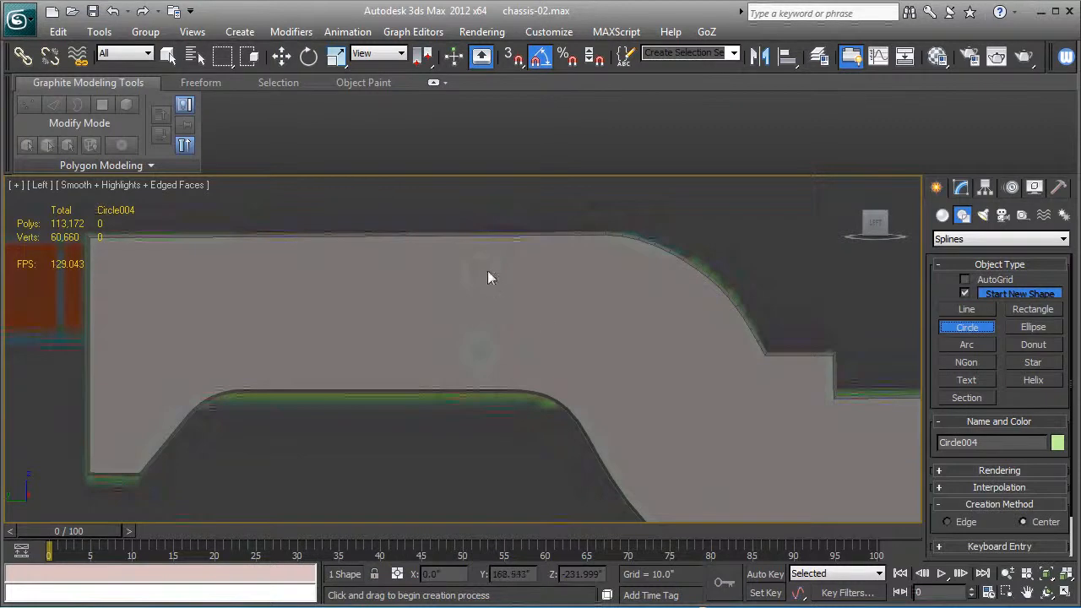
drag(479, 272, 501, 281)
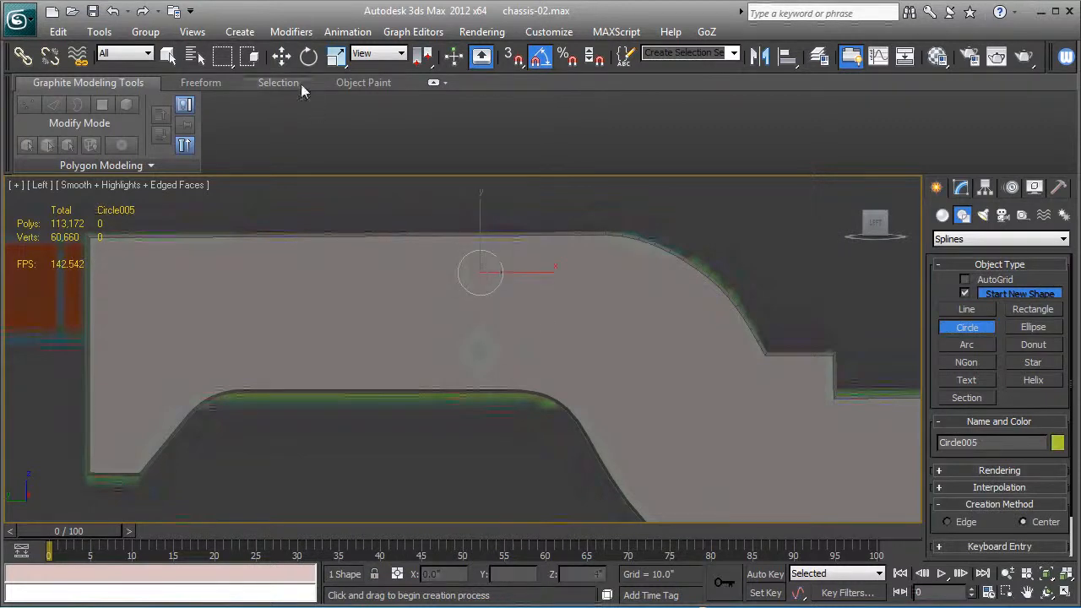
Set the narrow-end circle's radius to 1.165" and copy it straight down onto the lower reference hole.
click(281, 56)
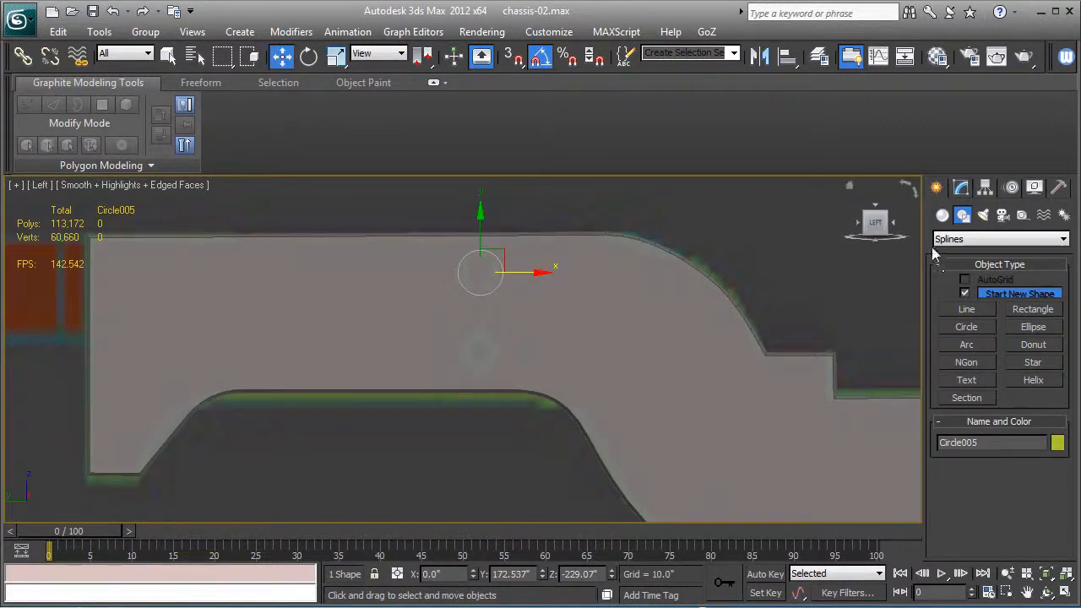
click(960, 187)
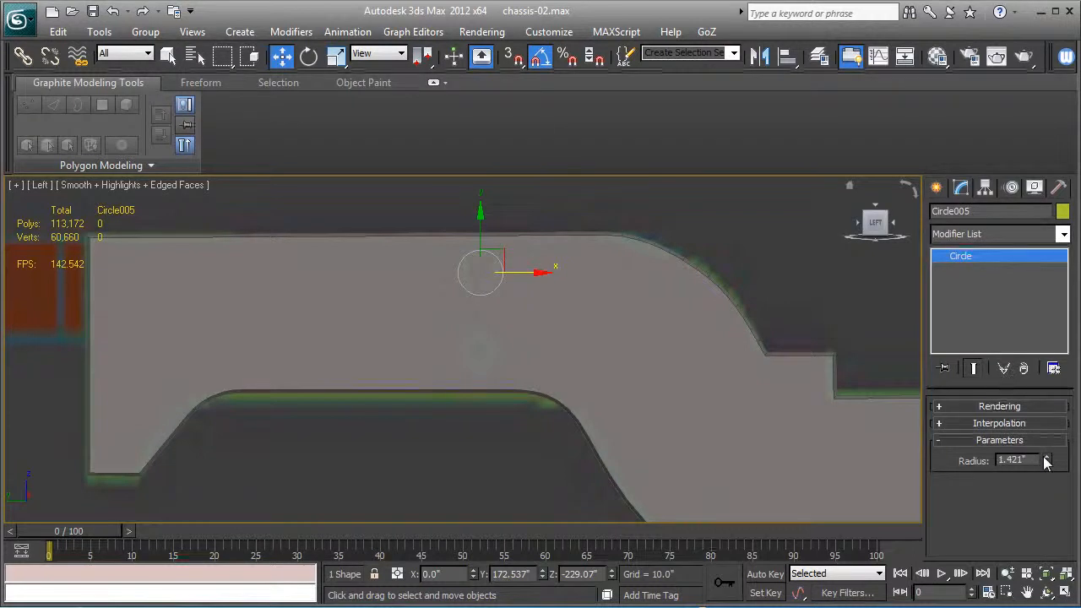
drag(1047, 461, 1047, 478)
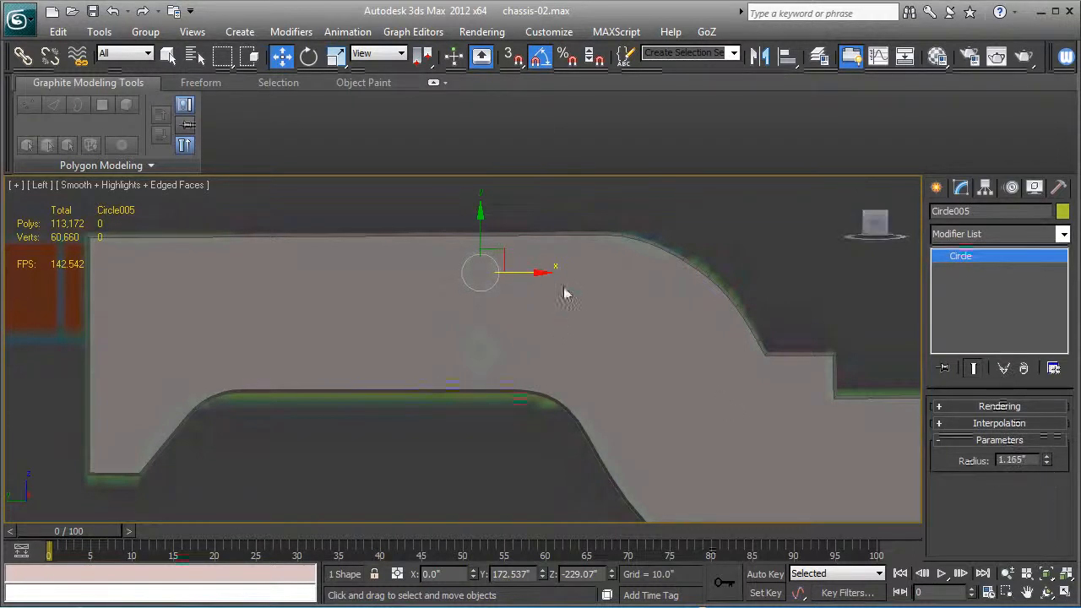
shift+drag(486, 224, 481, 298)
click(540, 381)
Select the chassis, go to its Editable Spline level and show the Left view in wireframe around the triangle and circles.
scroll(503, 262, down, 5)
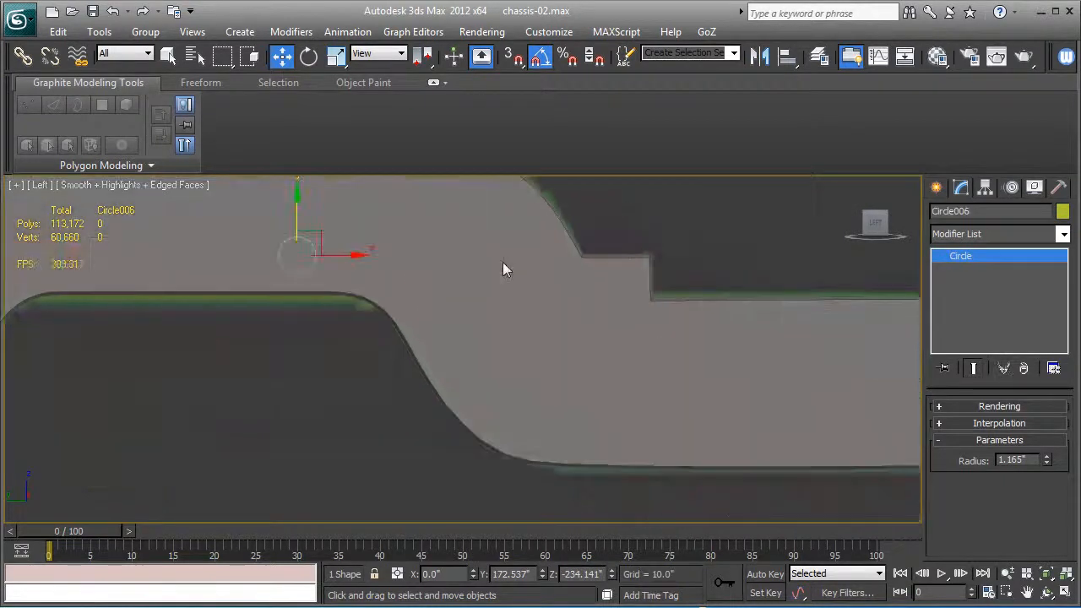
scroll(414, 299, down, 3)
scroll(475, 307, up, 1)
scroll(666, 357, down, 1)
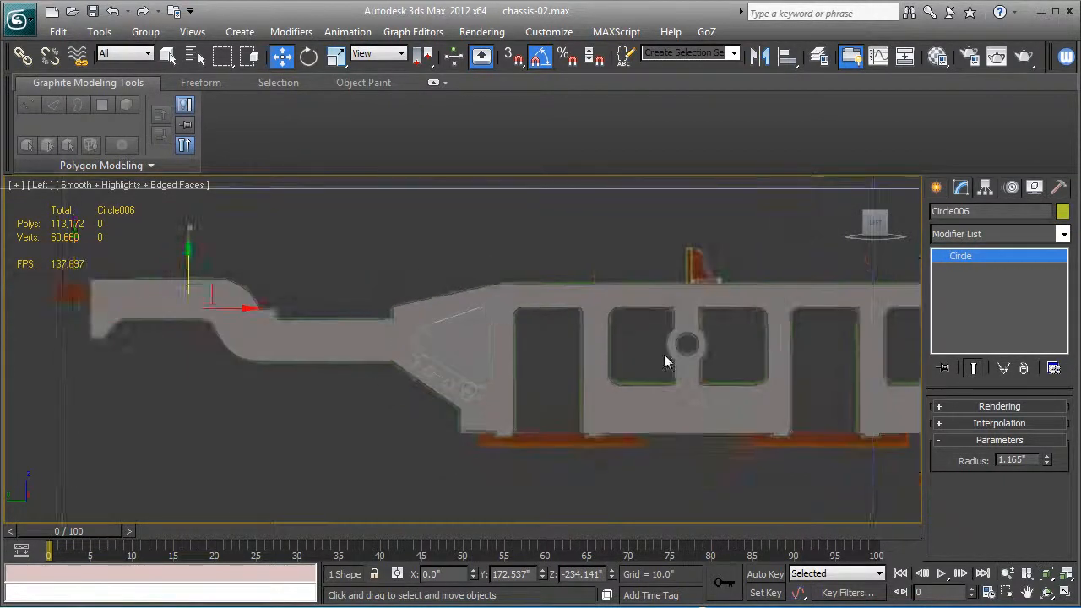
scroll(666, 357, up, 4)
middle_drag(50, 360, 444, 368)
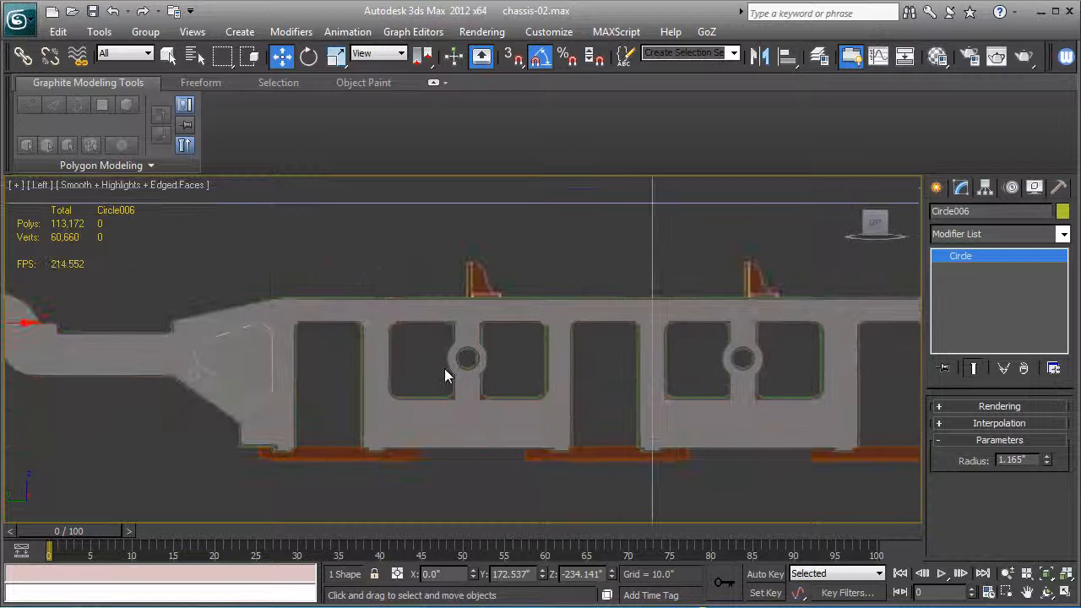
click(553, 333)
click(958, 269)
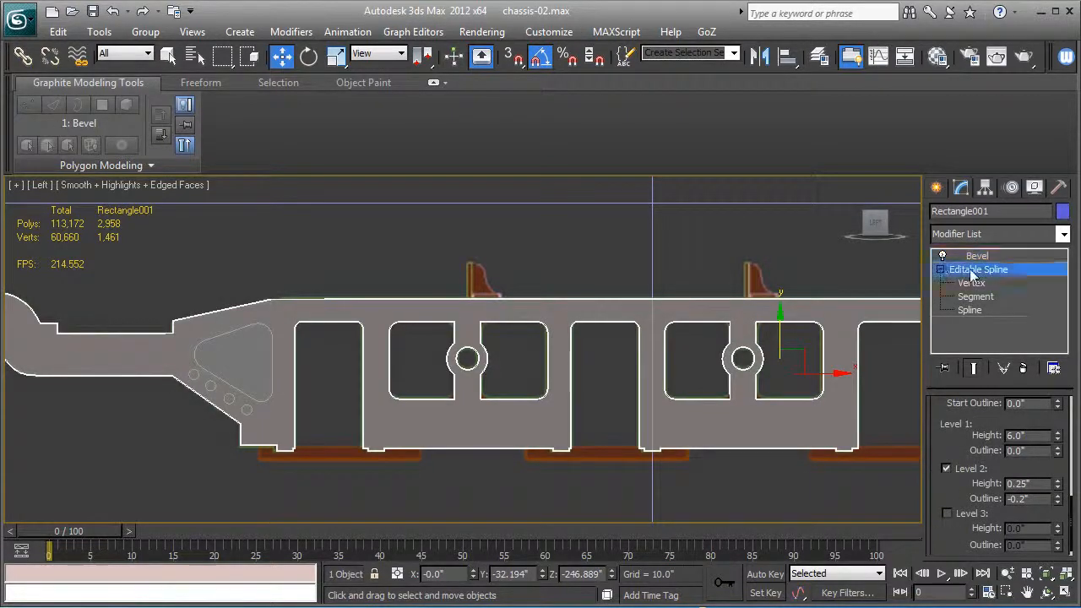
key(F3)
mouse_move(572, 337)
middle_down()
mouse_move(637, 357)
mouse_move(642, 322)
middle_up()
scroll(633, 359, up, 3)
Attach the rounded triangle, the four small circles beneath it and the two narrow-end circles to the chassis spline.
drag(968, 478, 973, 586)
scroll(956, 519, up, 5)
click(962, 517)
click(517, 412)
click(495, 421)
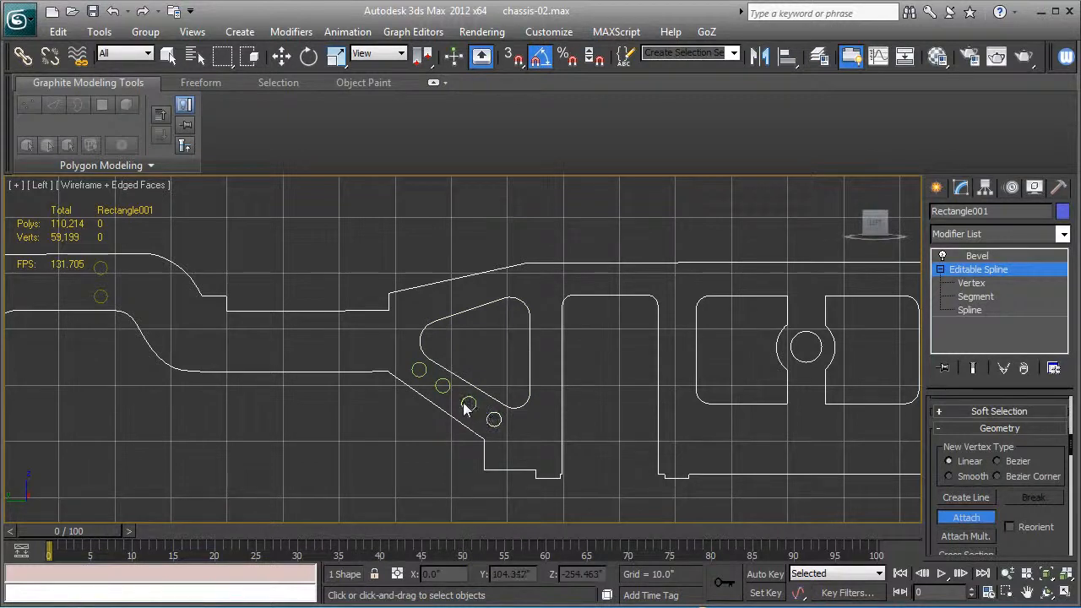
click(419, 370)
click(442, 385)
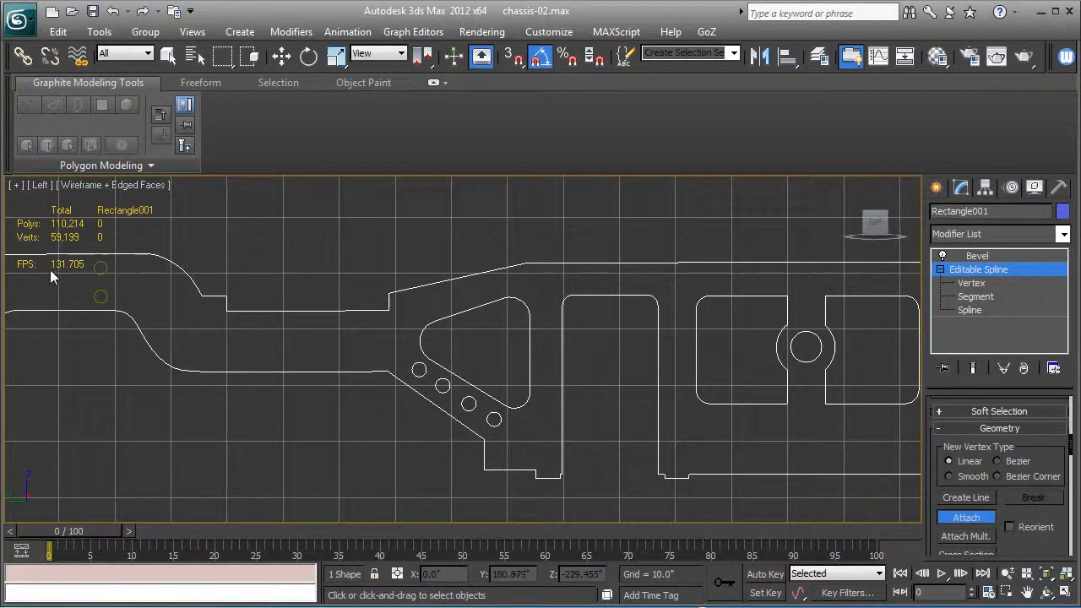
click(103, 301)
middle_drag(582, 346, 8, 345)
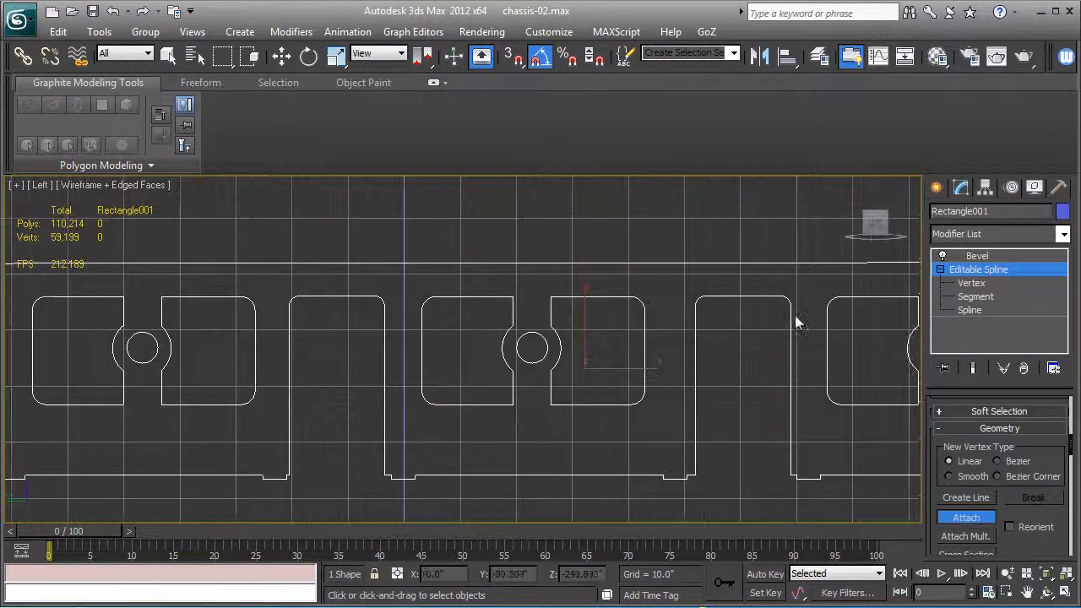
click(963, 518)
Return to the Bevel modifier and inspect the chassis in perspective, shaded, without see-through or edged faces.
click(972, 256)
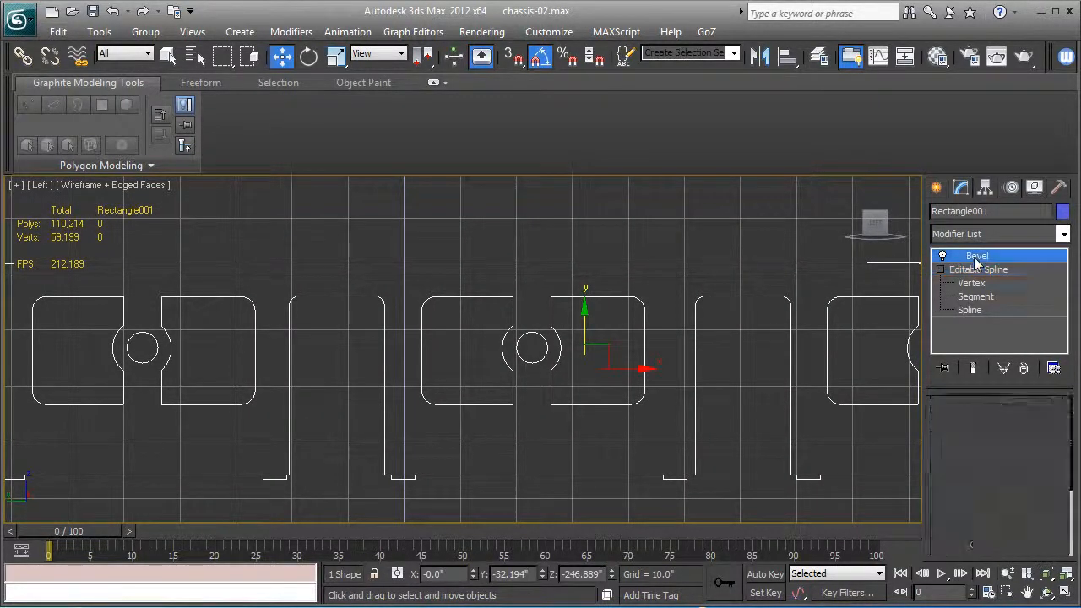
key(p)
key(z)
alt+middle_drag(464, 379, 577, 392)
key(F3)
scroll(473, 385, up, 5)
key(alt+x)
middle_drag(470, 379, 546, 383)
key(F4)
alt+middle_drag(449, 395, 505, 406)
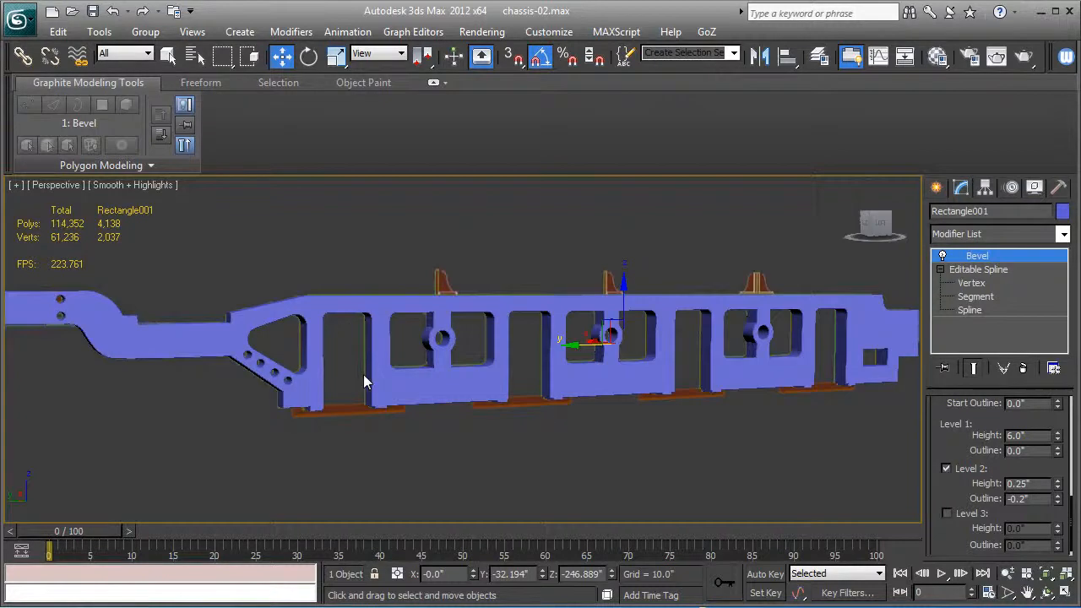
alt+middle_drag(644, 375, 536, 373)
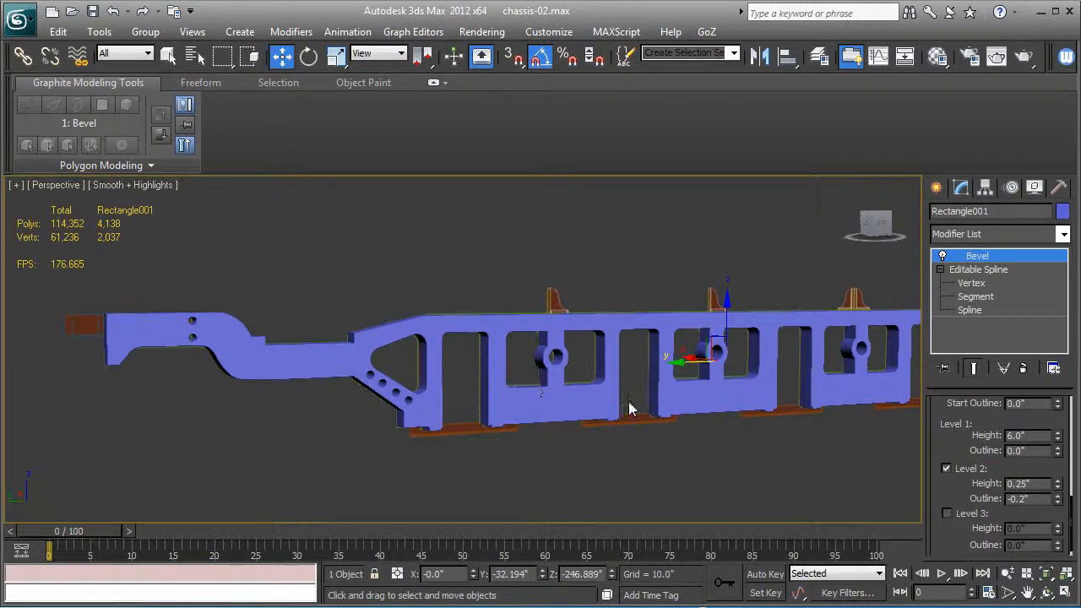
alt+middle_drag(700, 429, 414, 429)
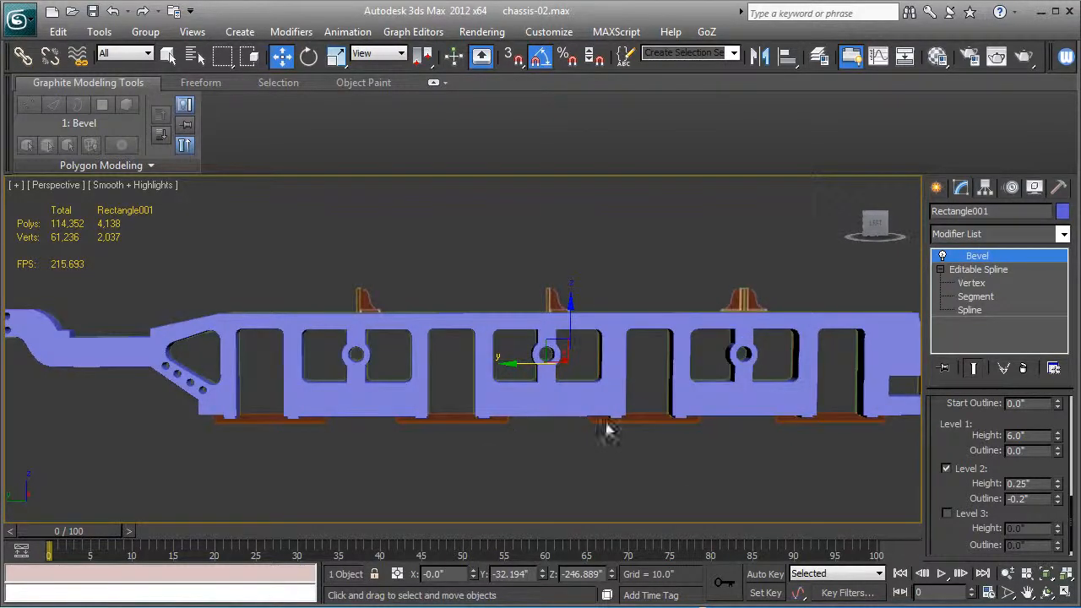
middle_drag(494, 358, 318, 384)
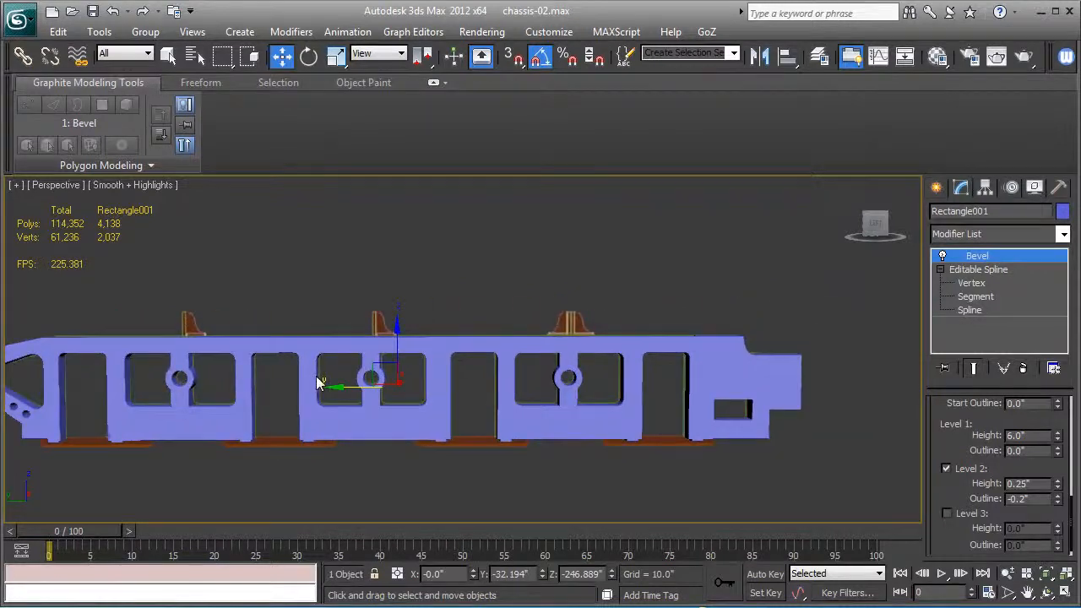